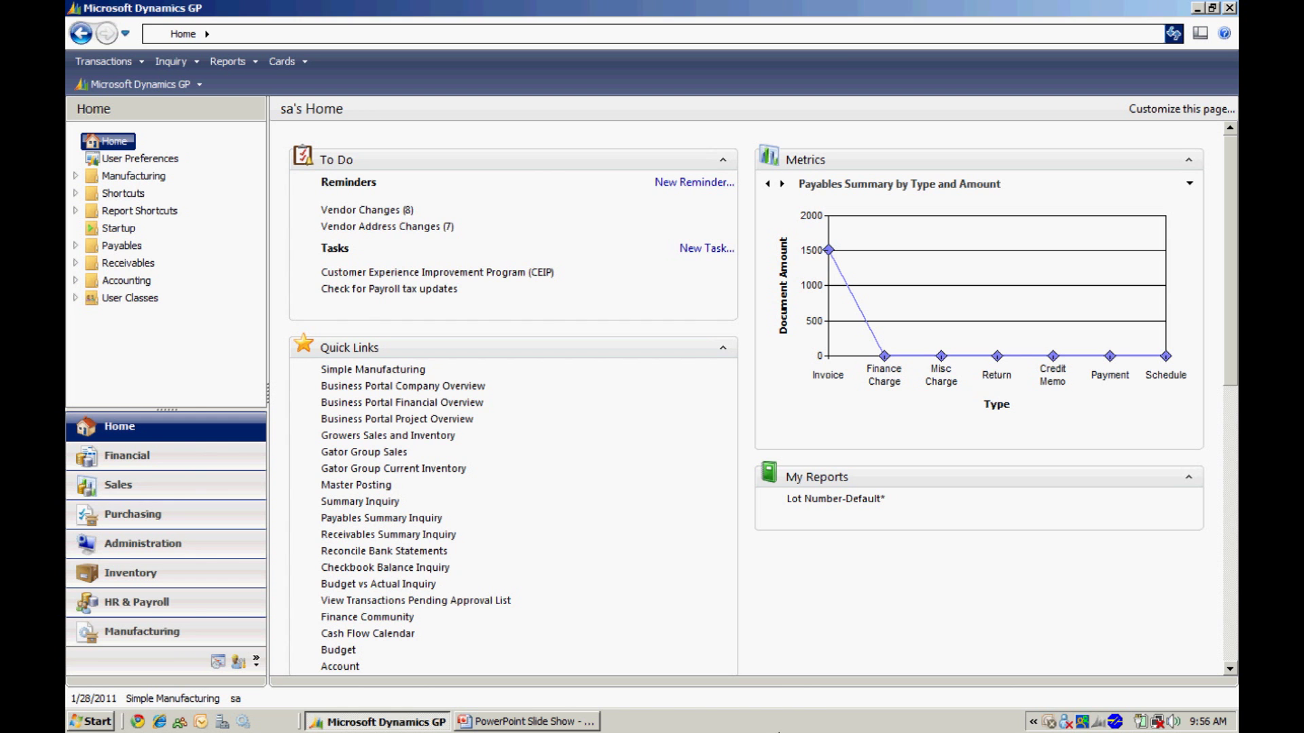
# Step: Open QUOTE0000001 in Sales Transaction Entry via the Document No. lookup
pyautogui.click(140, 489)
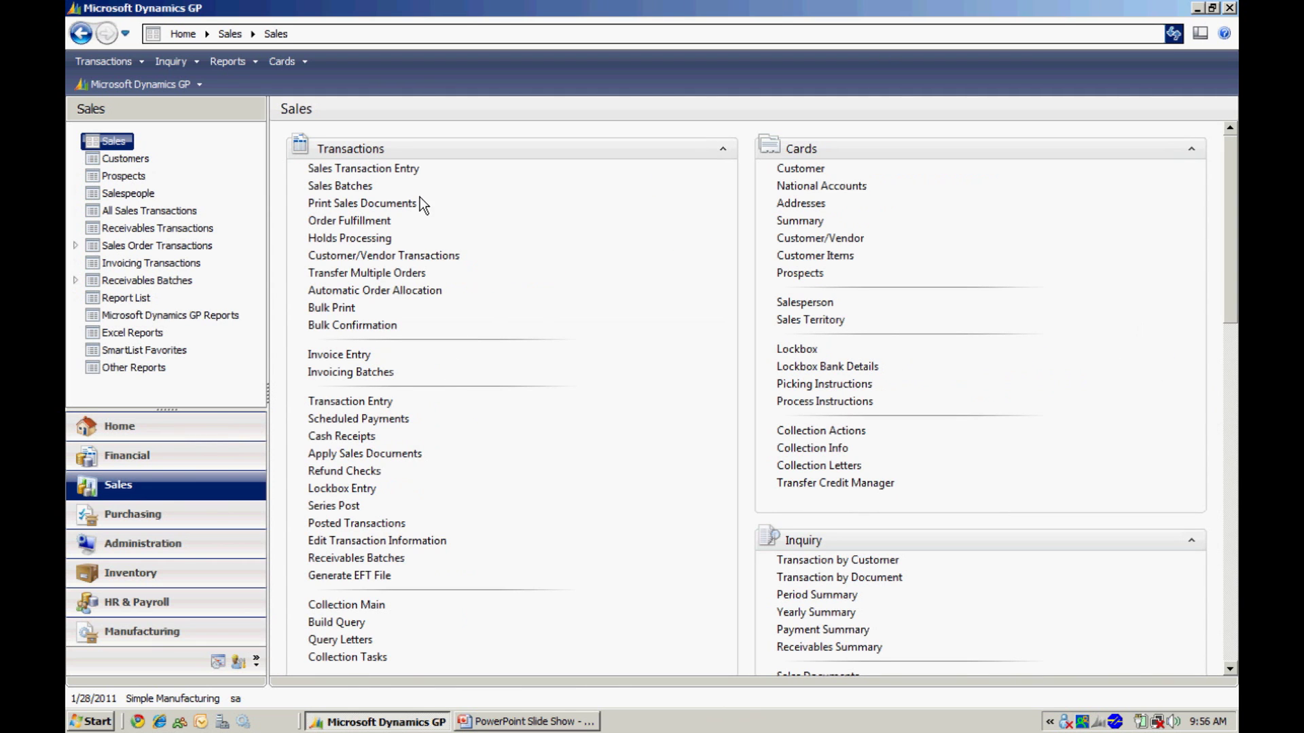
pyautogui.click(377, 169)
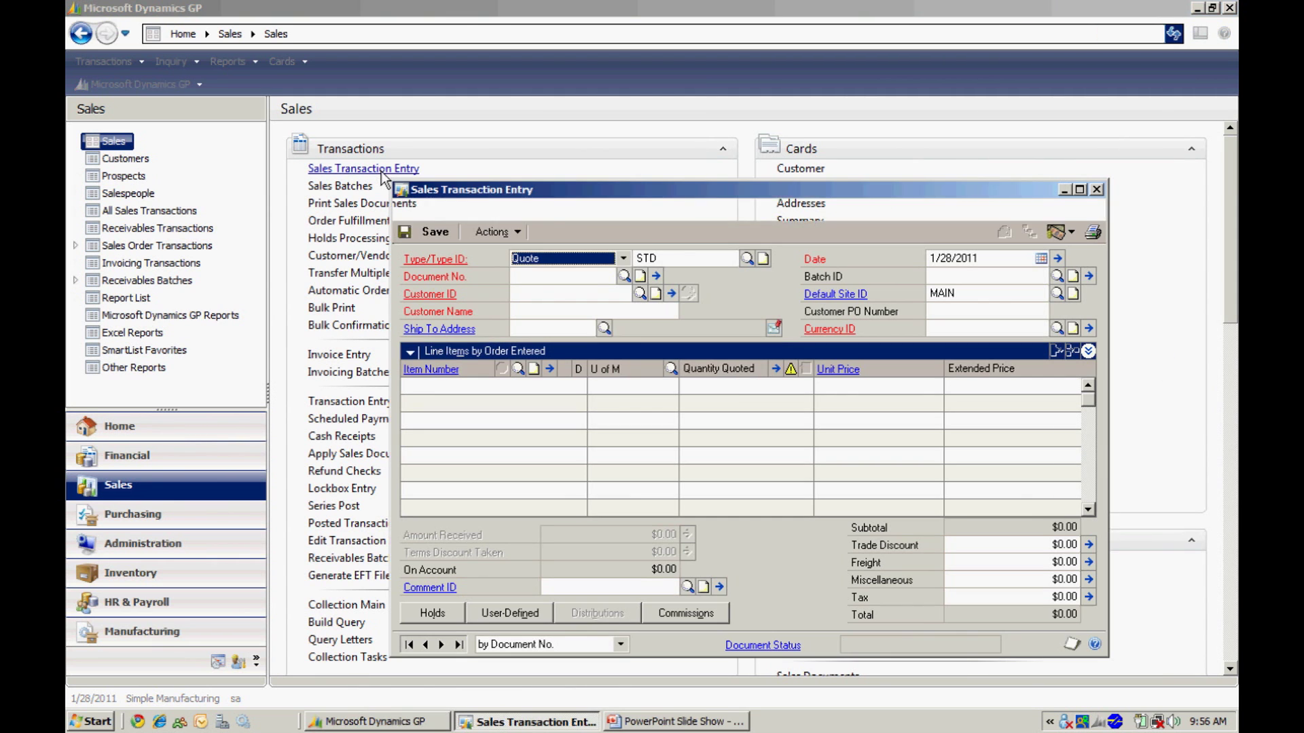
pyautogui.click(625, 278)
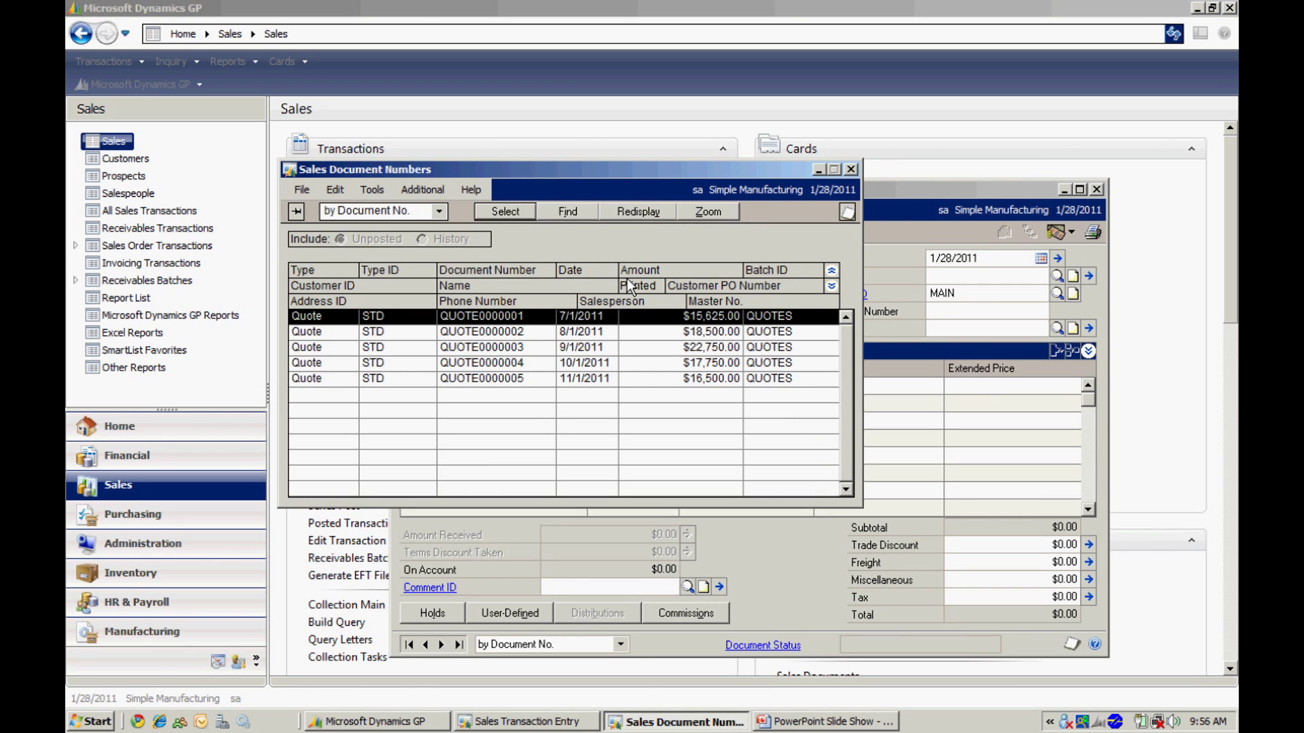
pyautogui.doubleClick(425, 319)
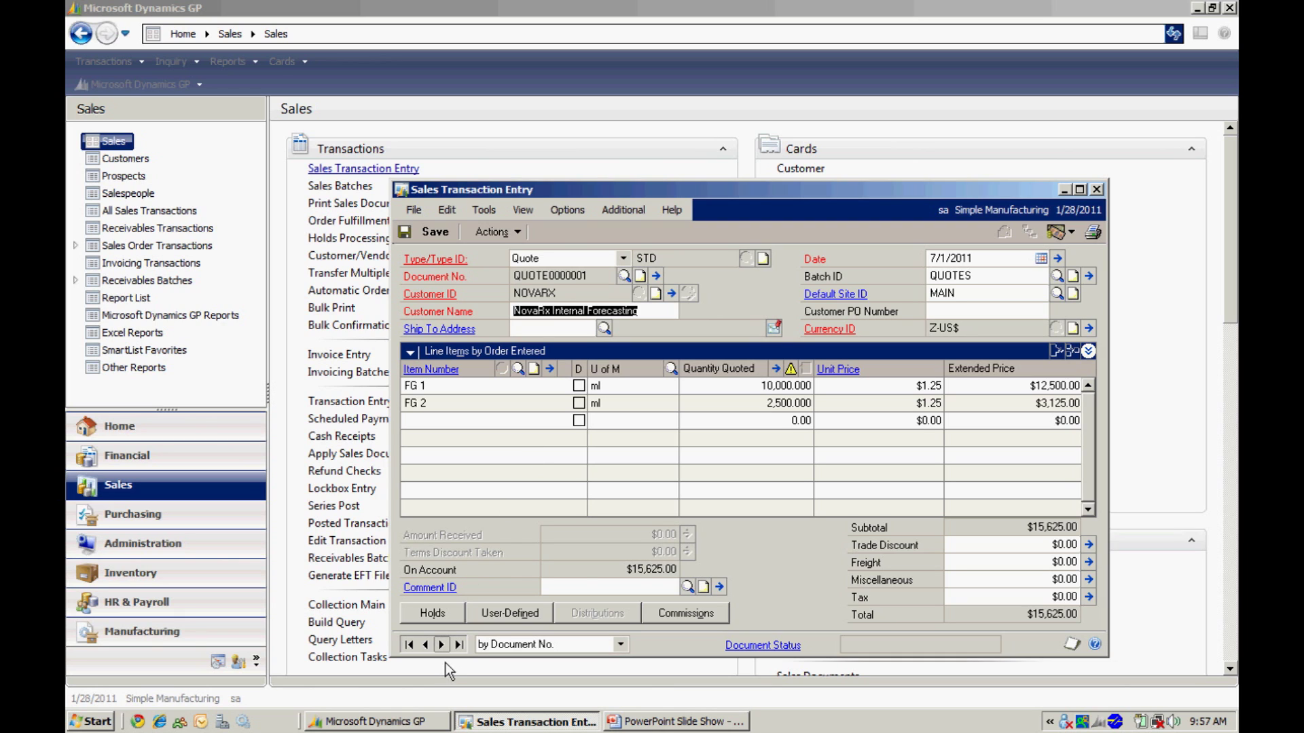
# Step: Step through QUOTE0000002 and QUOTE0000003 with Next Record, then return to Home
pyautogui.click(442, 645)
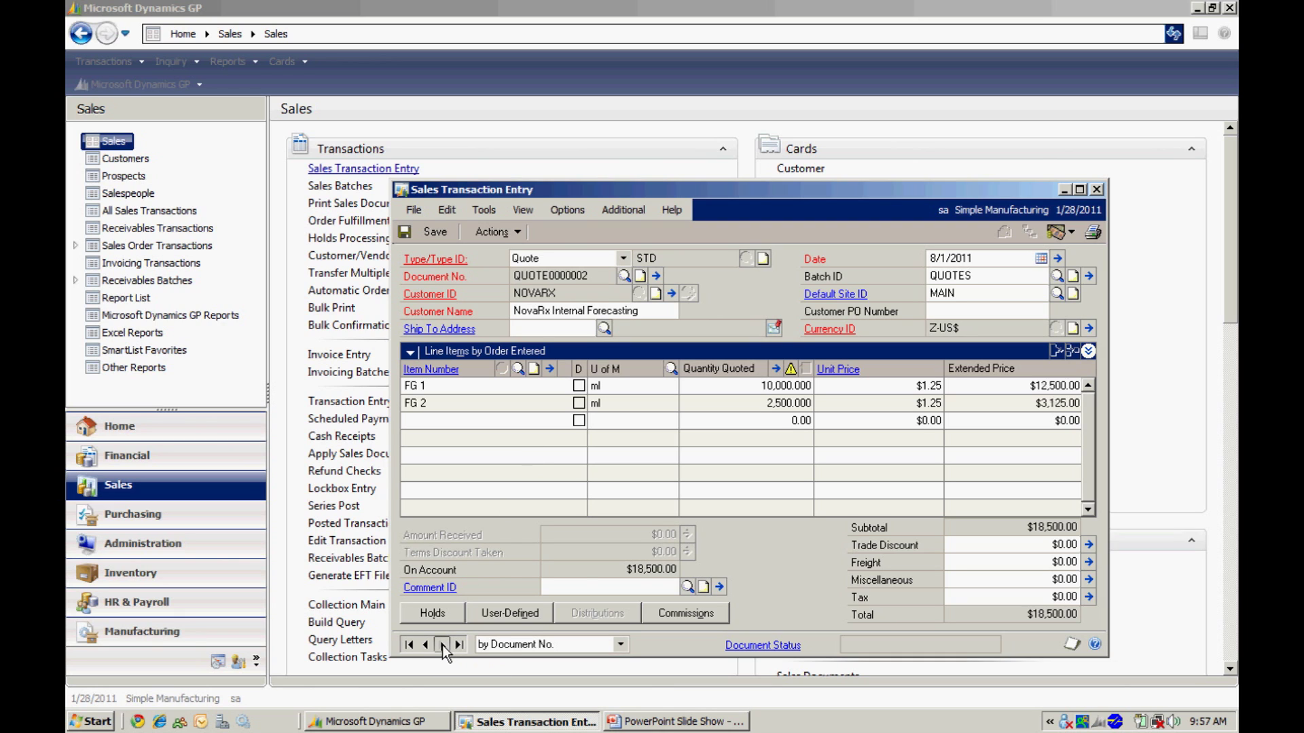
pyautogui.click(442, 645)
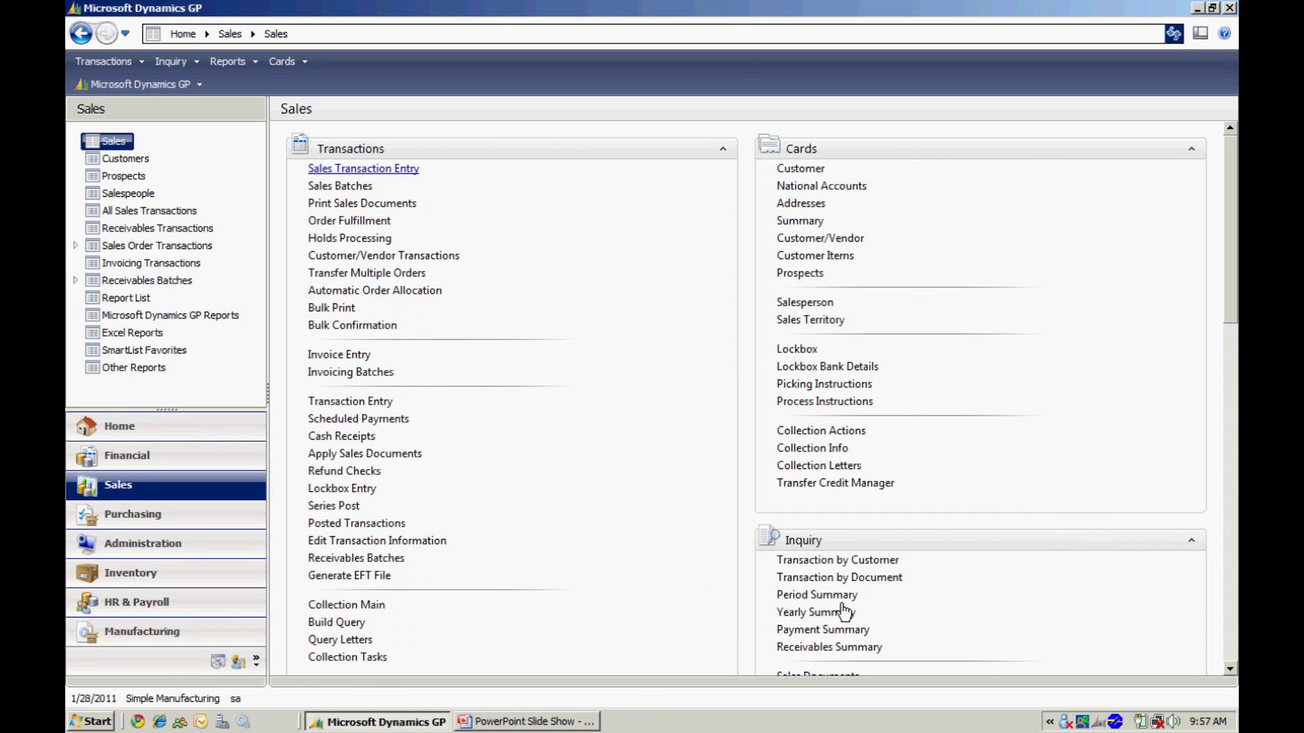
pyautogui.click(126, 427)
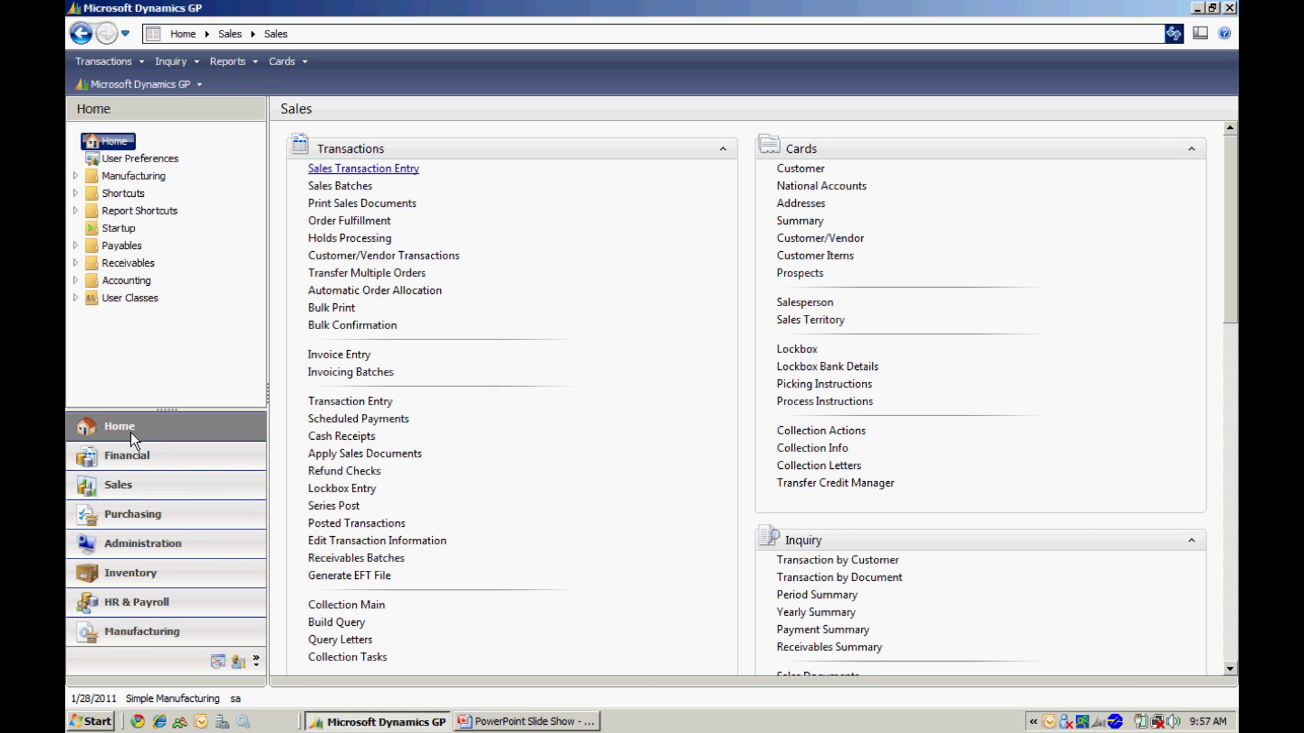
# Step: Filter the Administration Excel reports for 'salesline' and tick MFG SalesLineItems
pyautogui.click(153, 545)
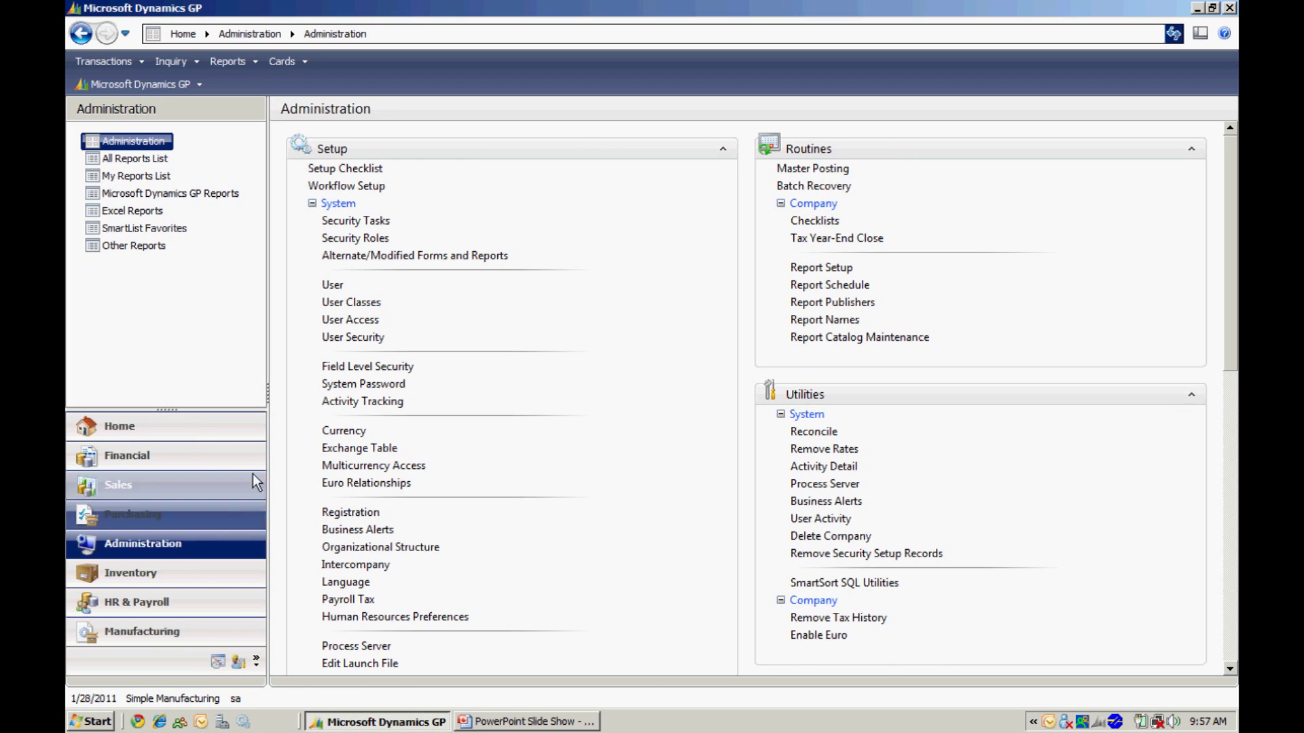
pyautogui.click(131, 211)
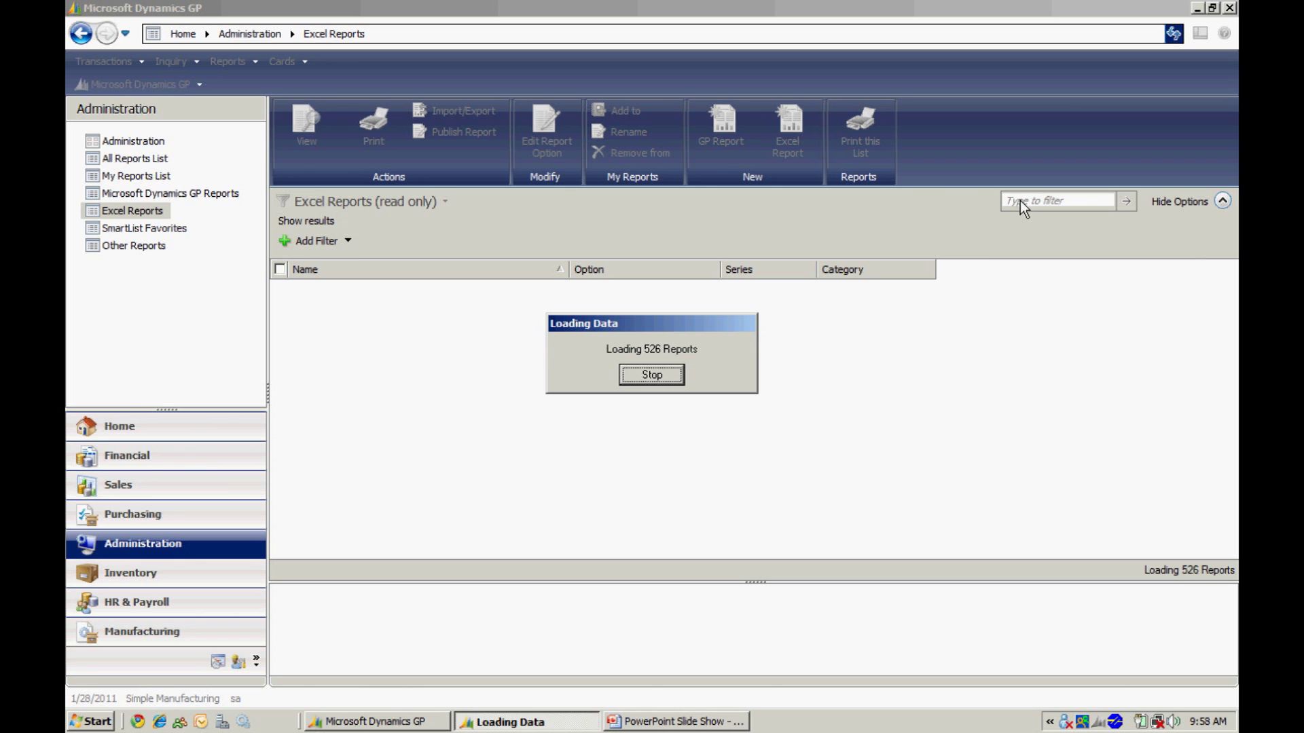
pyautogui.click(1020, 200)
pyautogui.write('salesline')
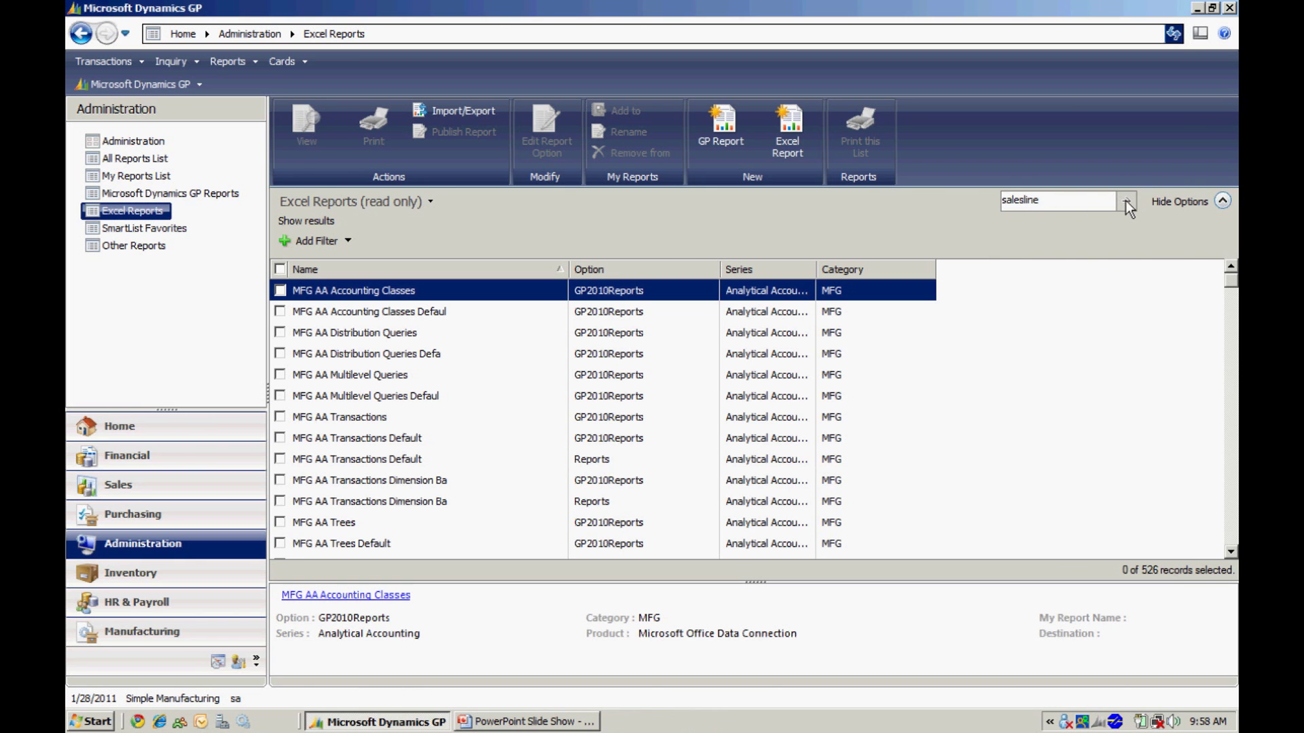
pyautogui.click(1125, 200)
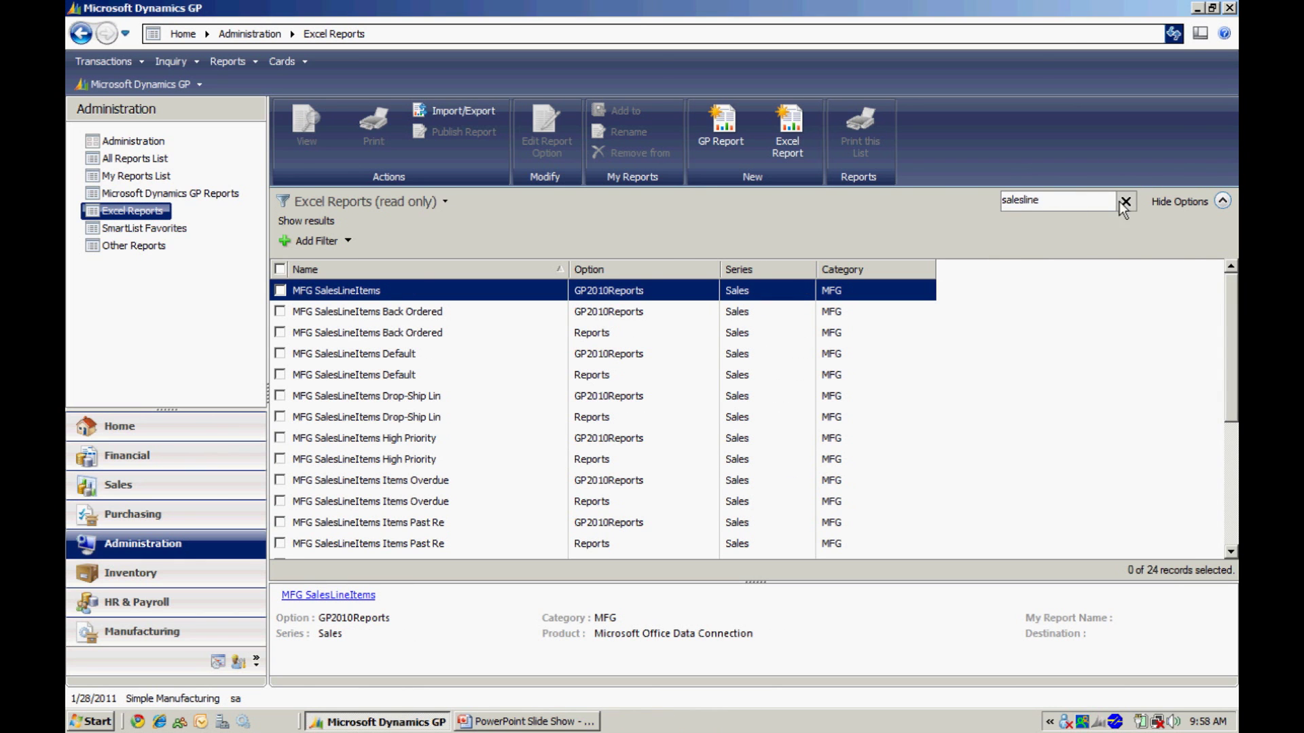
pyautogui.click(280, 290)
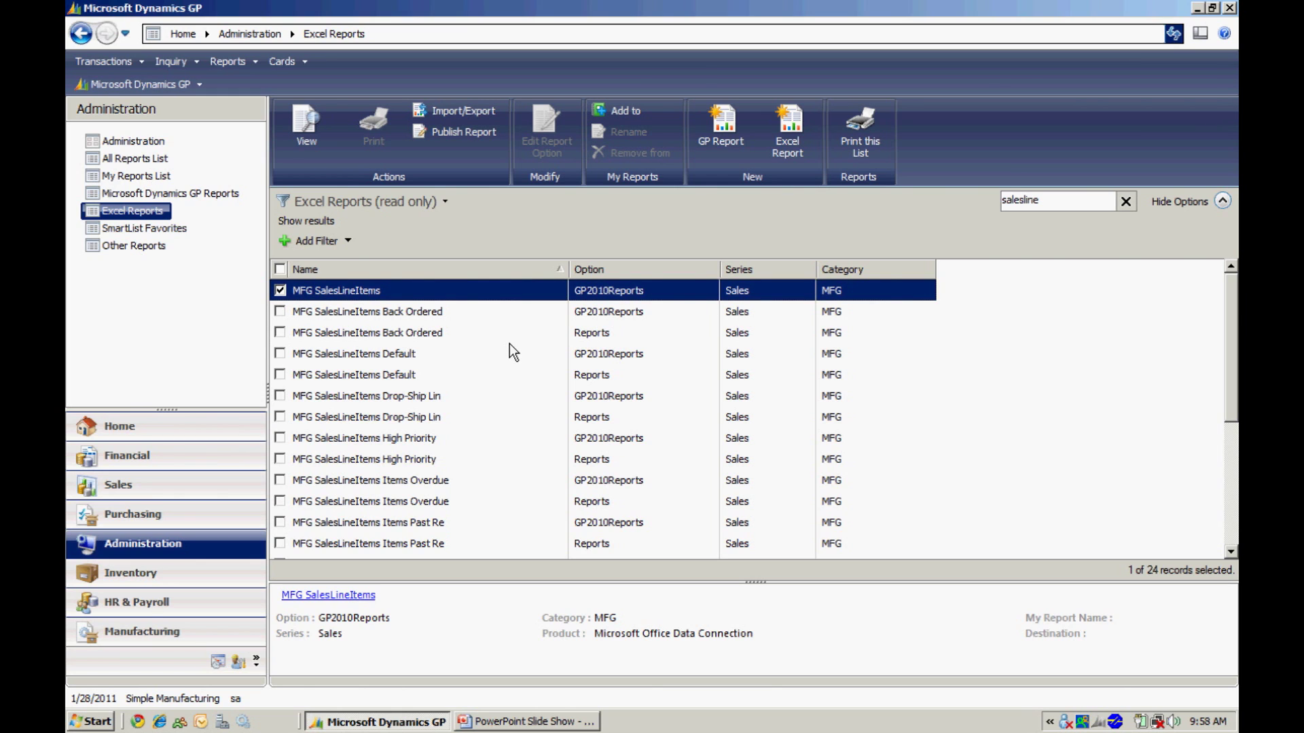
# Step: Open the report in Excel and enable the data connection so the quote lines load as a table
pyautogui.click(308, 122)
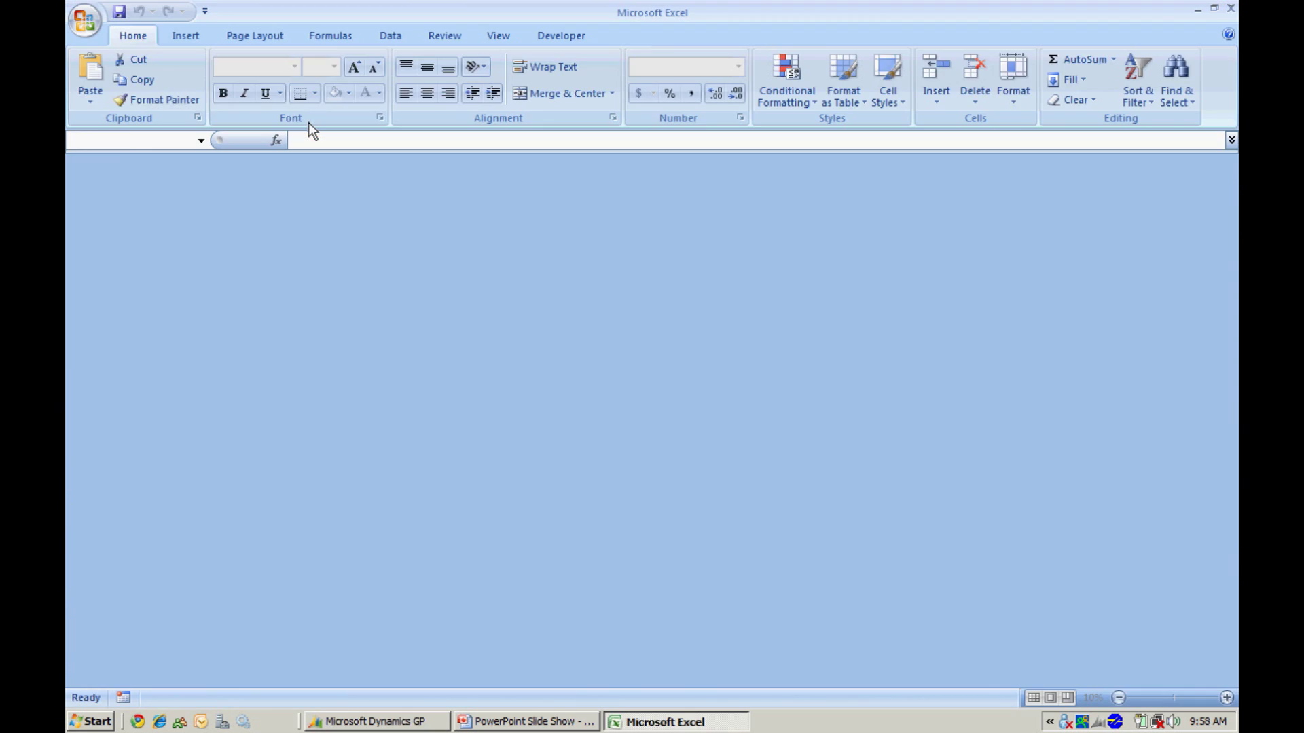
pyautogui.click(711, 417)
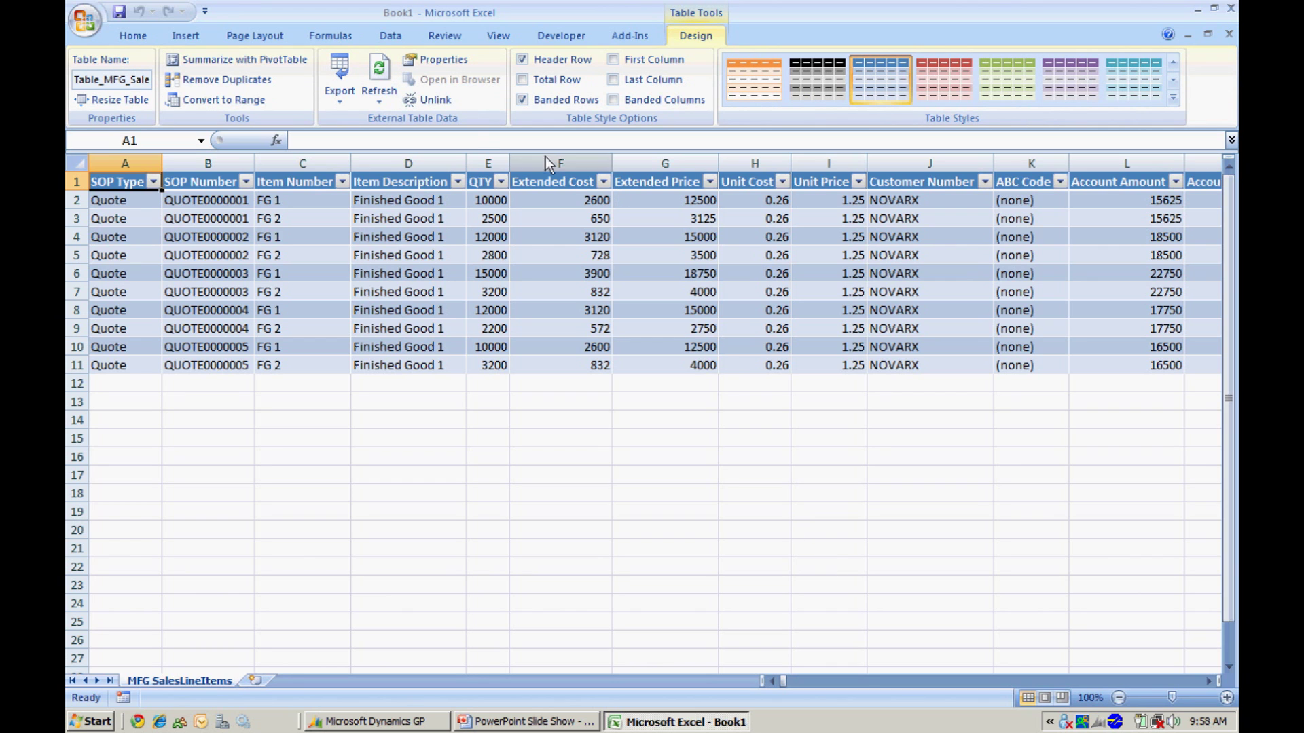
pyautogui.click(244, 57)
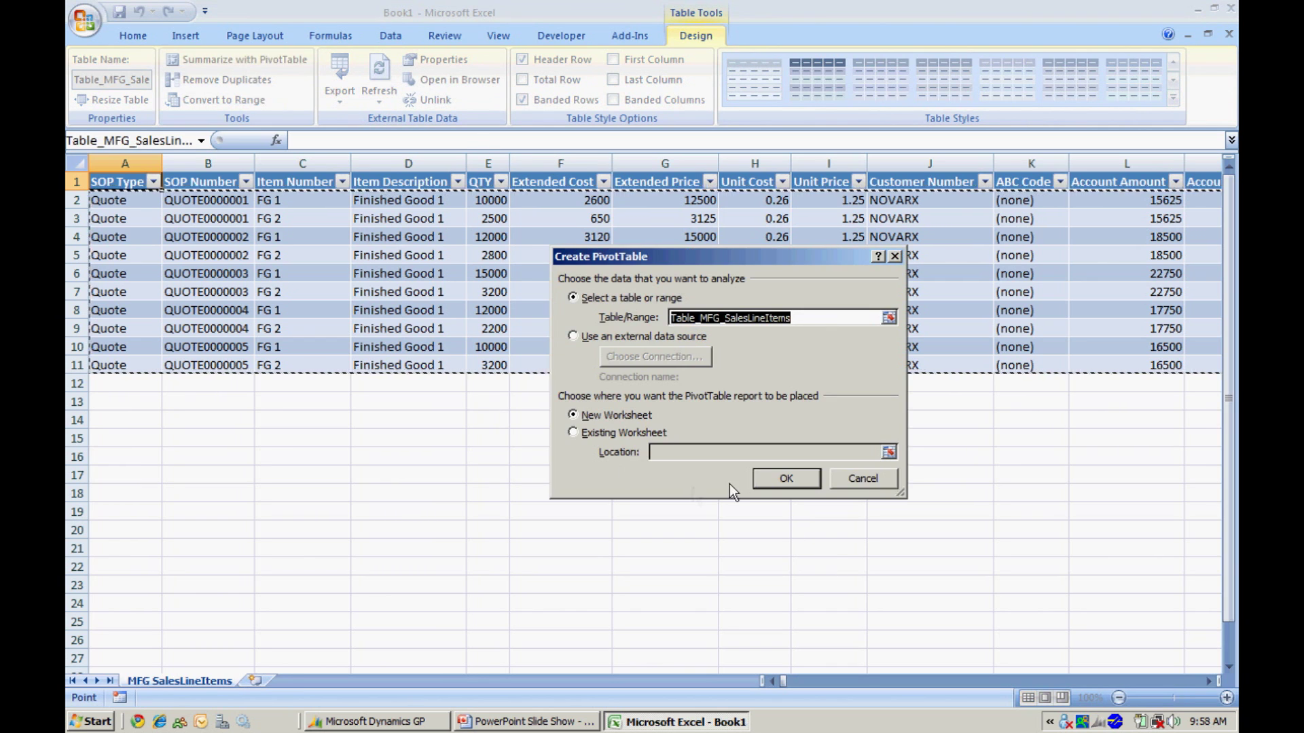
# Step: Create a pivot on a new sheet: Item Number rows, Sum of QTY values, Document Date columns
pyautogui.click(771, 479)
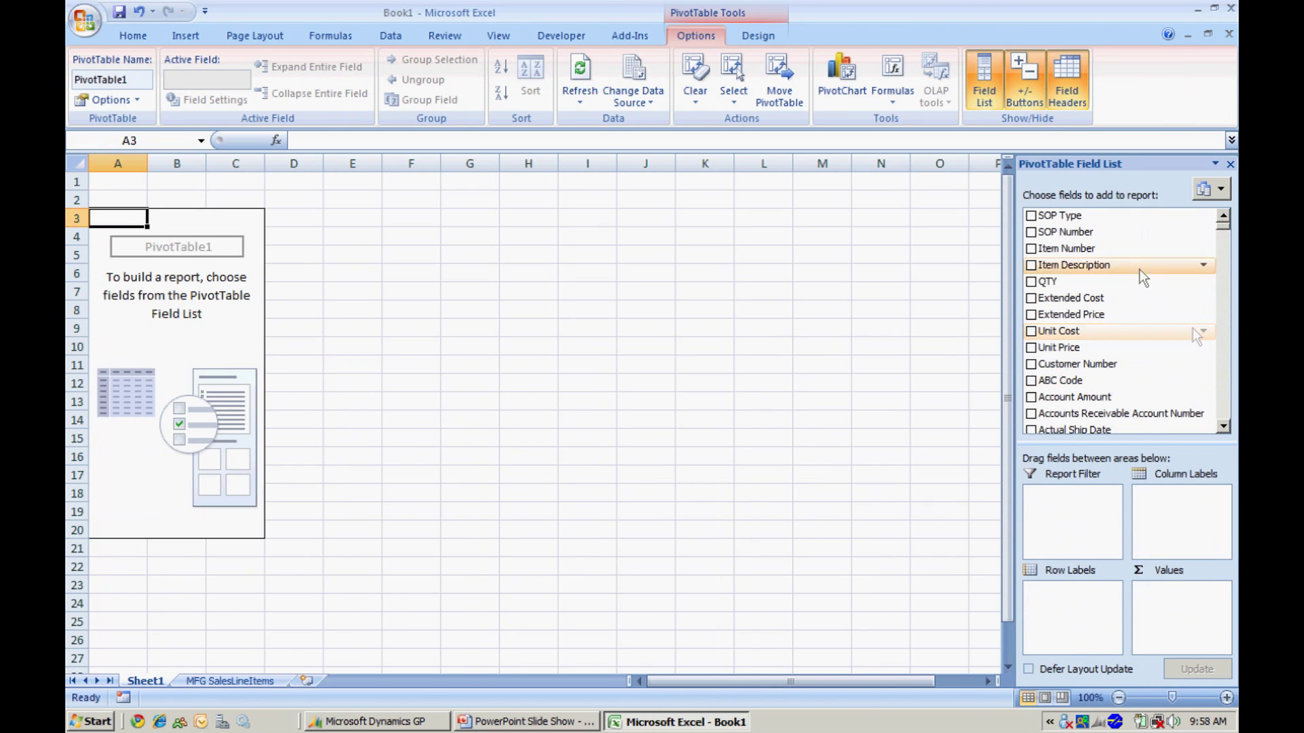
pyautogui.moveTo(1066, 248); pyautogui.dragTo(1101, 599)
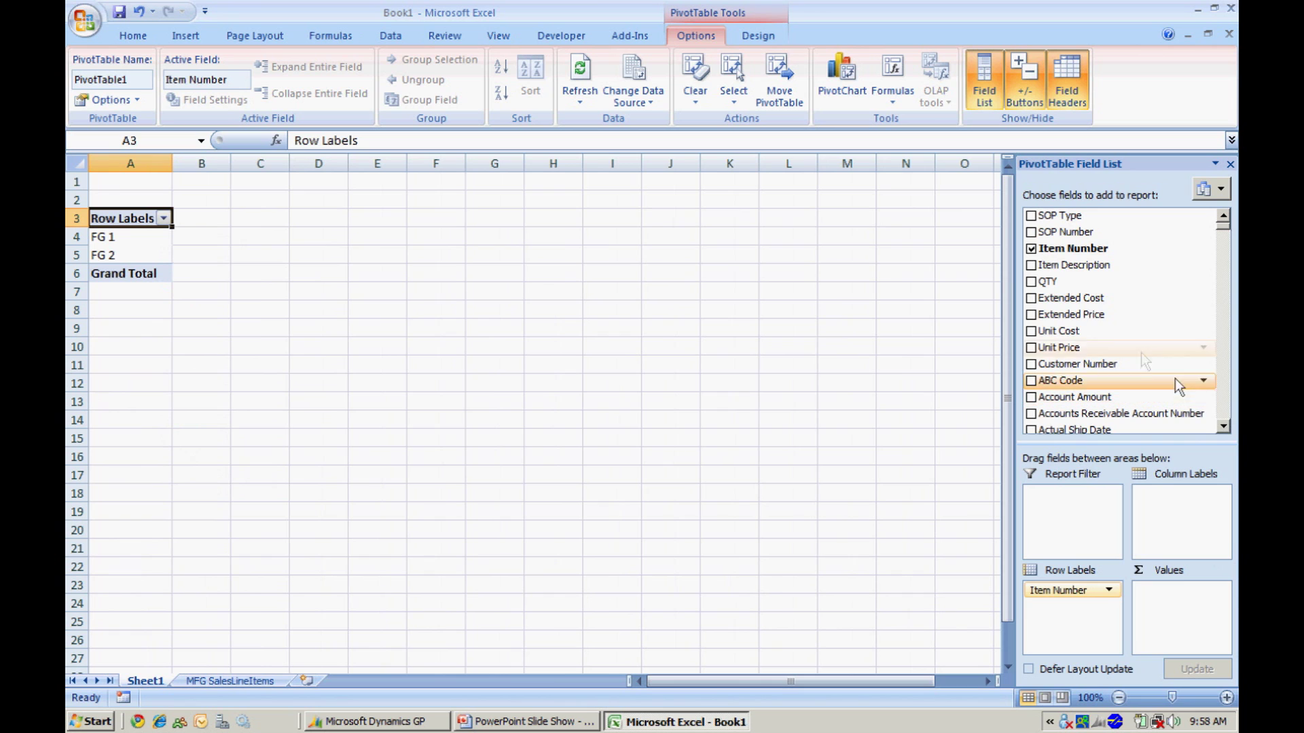
pyautogui.moveTo(1048, 281); pyautogui.dragTo(1159, 591)
pyautogui.click(1222, 427)
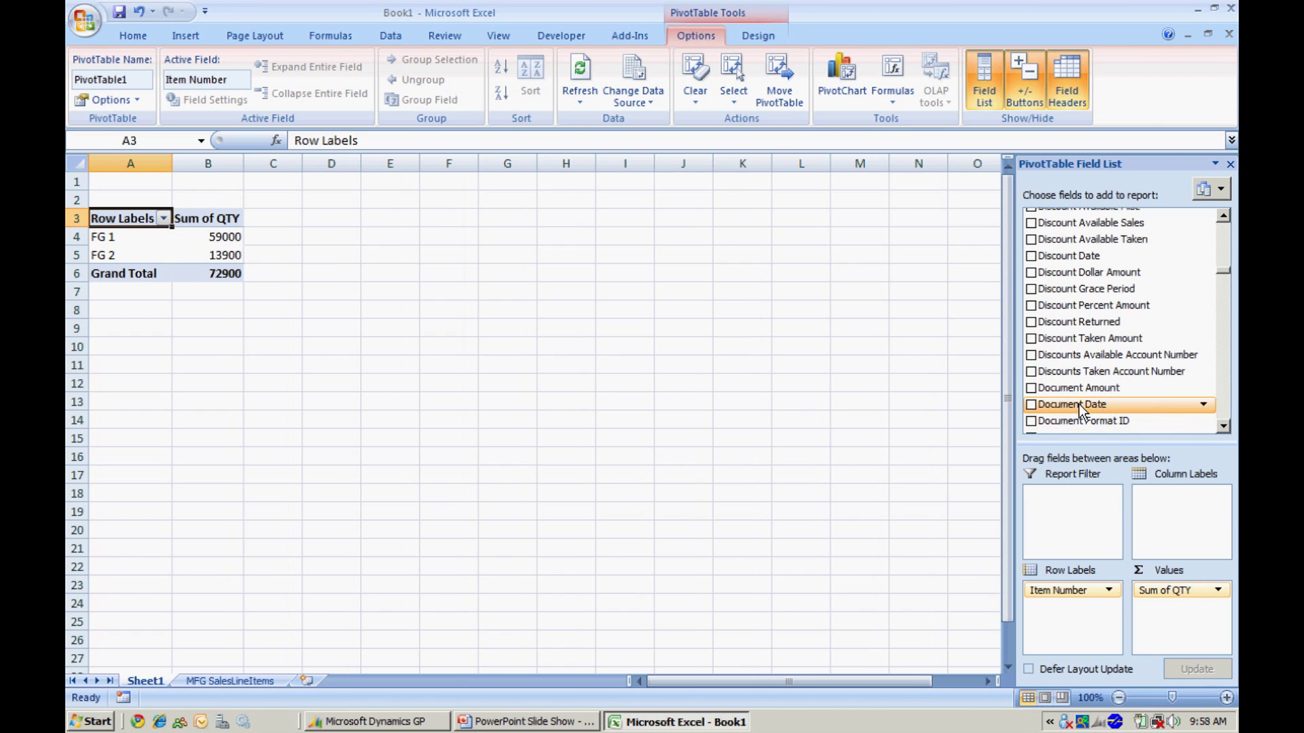
pyautogui.moveTo(1080, 404); pyautogui.dragTo(1168, 487)
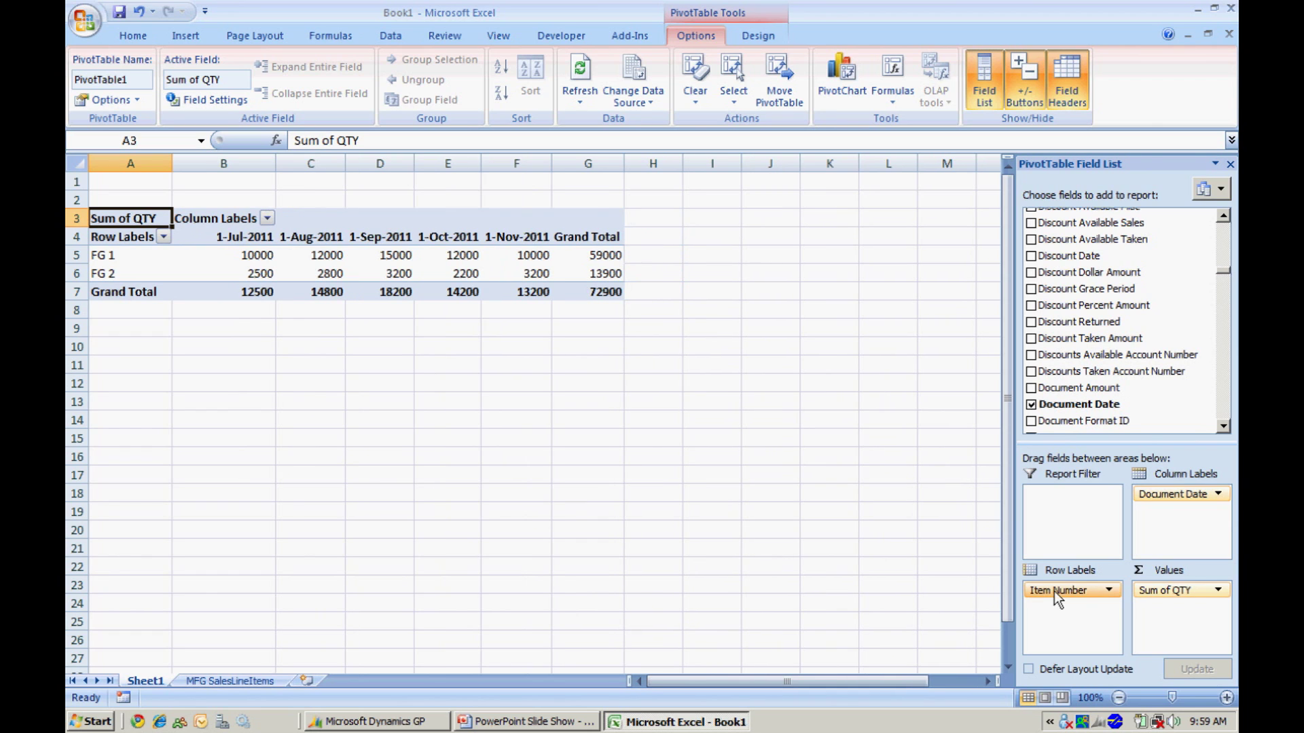
# Step: Format Sum of QTY as Number with 0 decimals and a 1000 separator
pyautogui.click(1164, 593)
pyautogui.click(1154, 570)
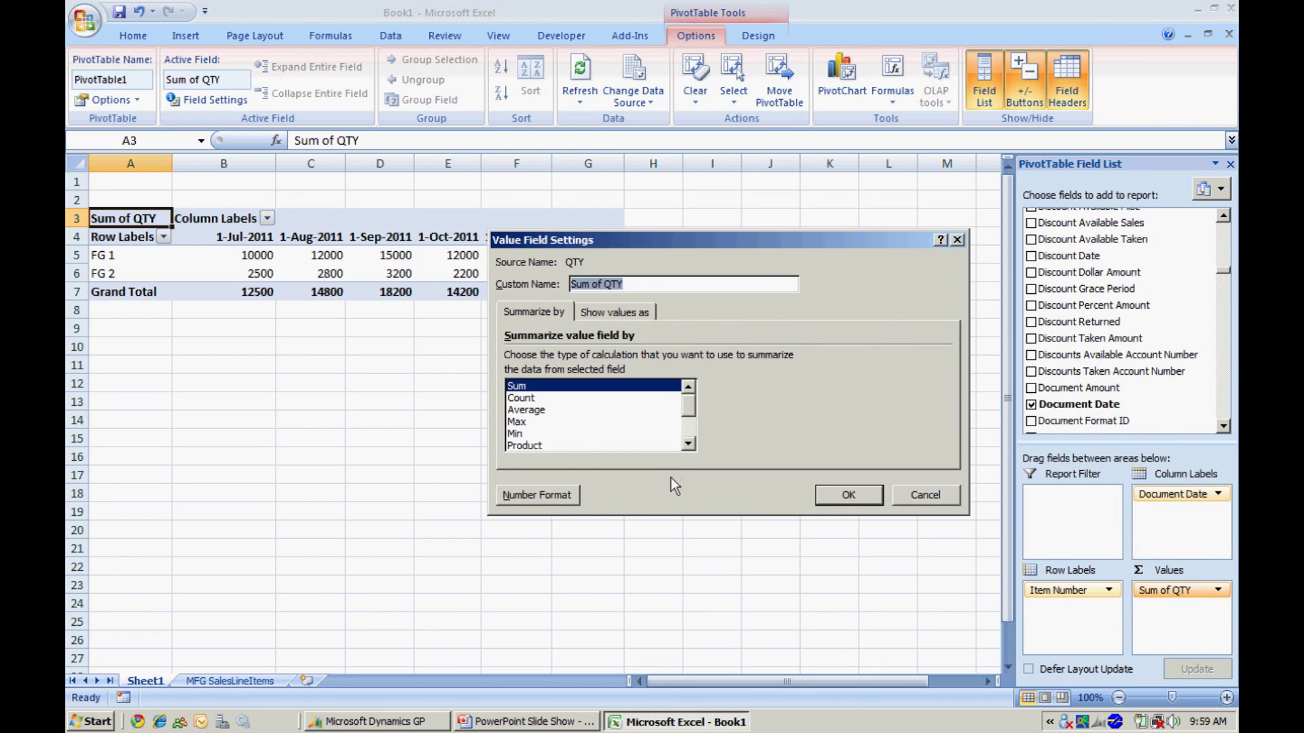
pyautogui.click(553, 500)
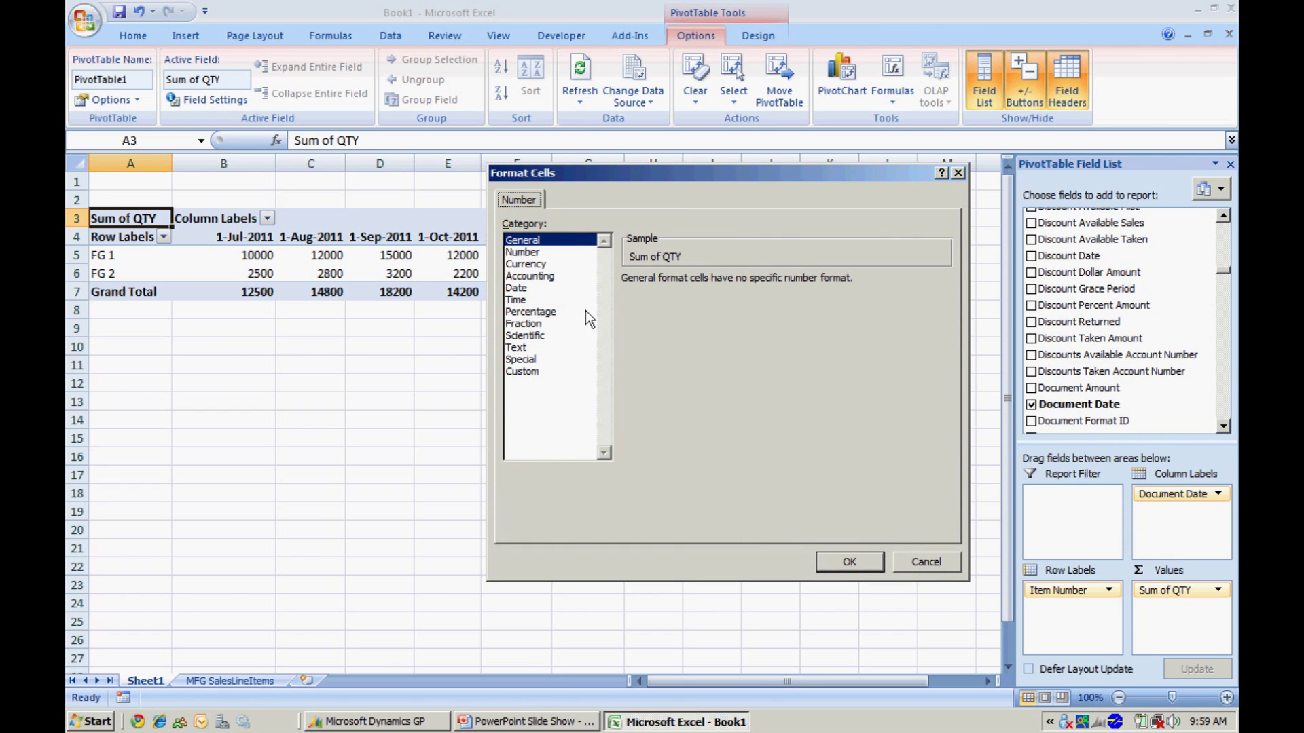
pyautogui.click(528, 252)
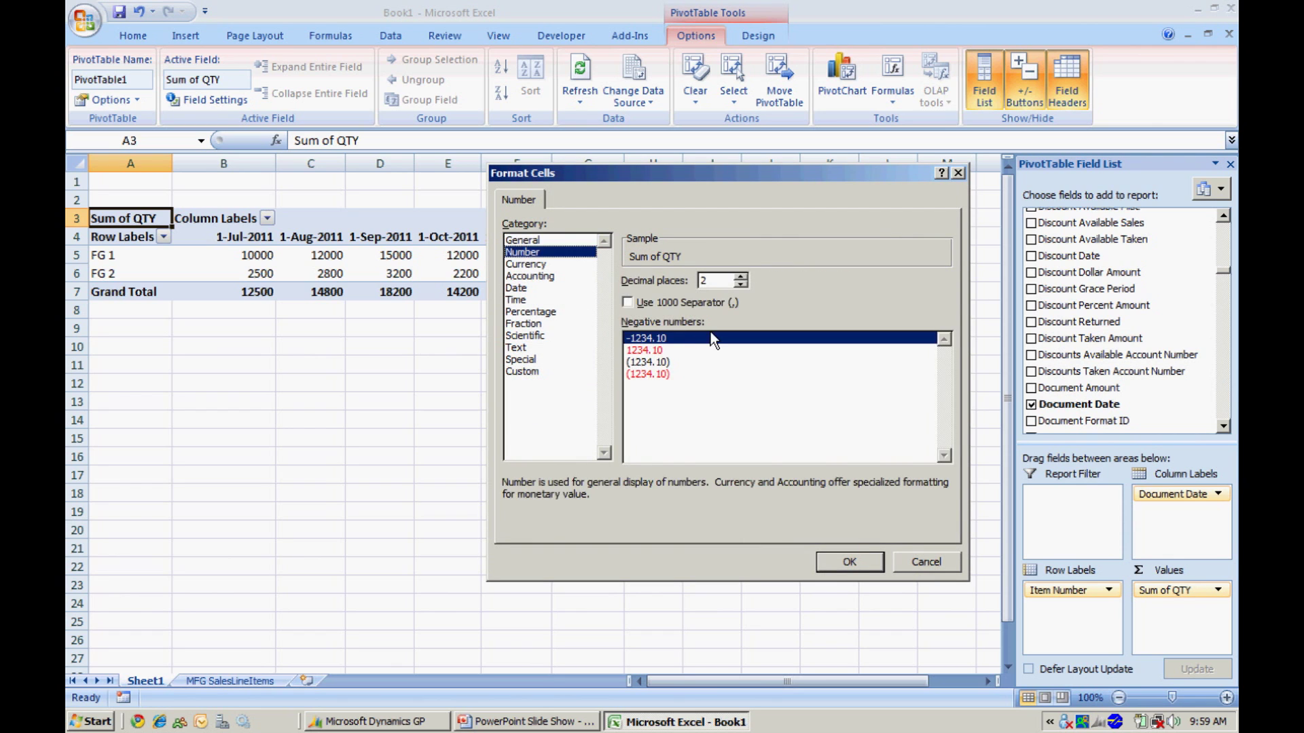
pyautogui.click(741, 285)
pyautogui.click(628, 303)
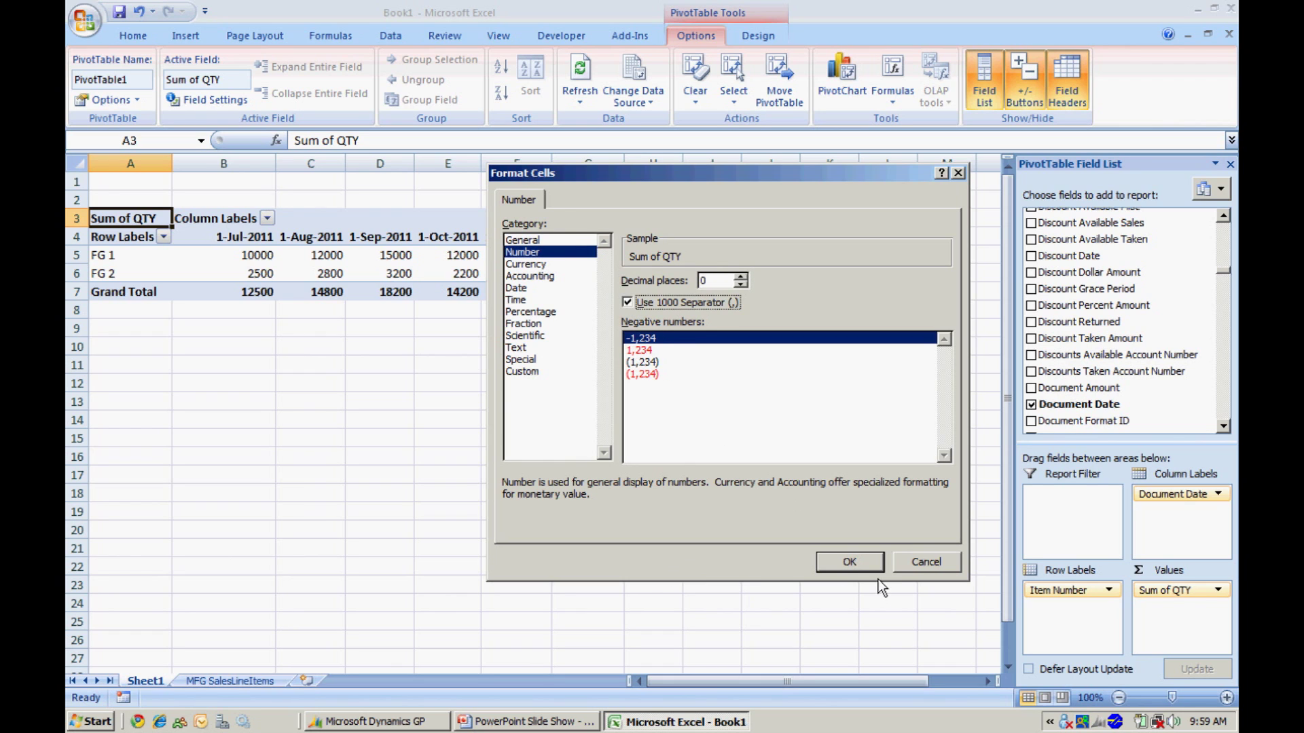
pyautogui.click(850, 563)
pyautogui.click(836, 497)
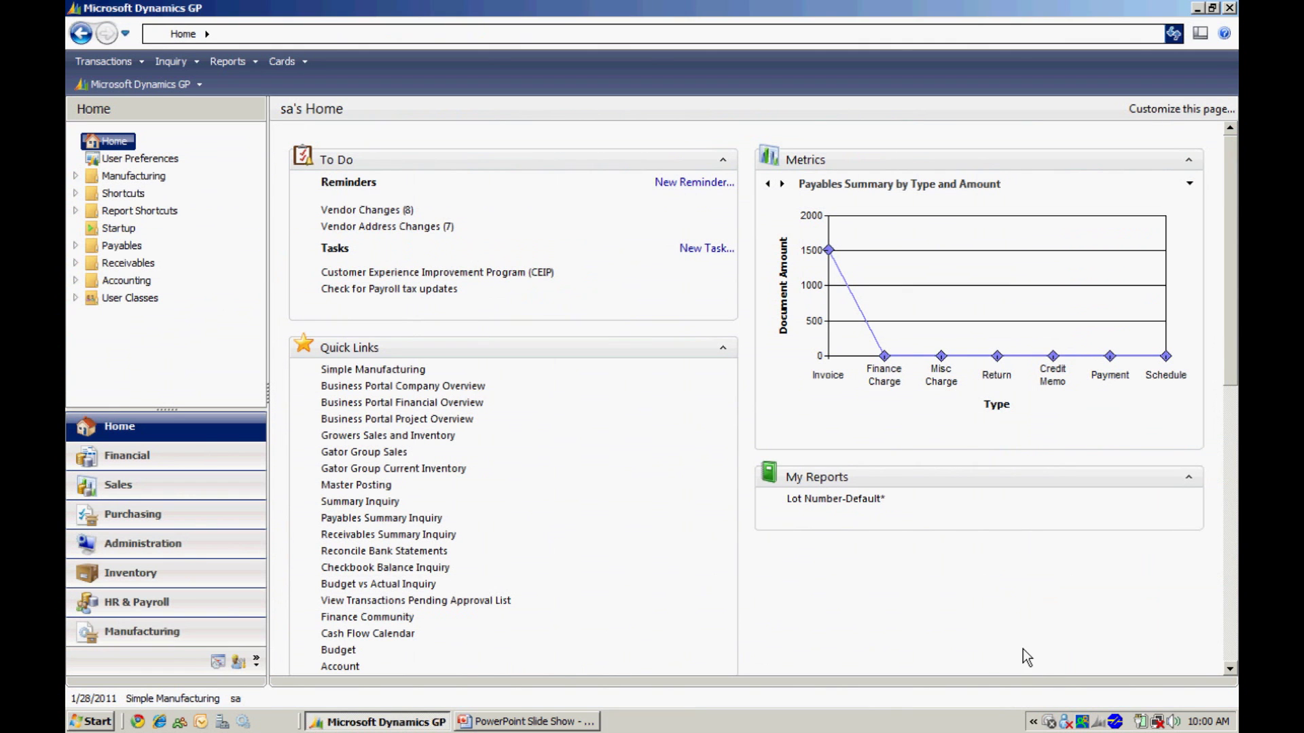
# Step: Open the Manufacturing area page from the navigation pane
pyautogui.click(151, 635)
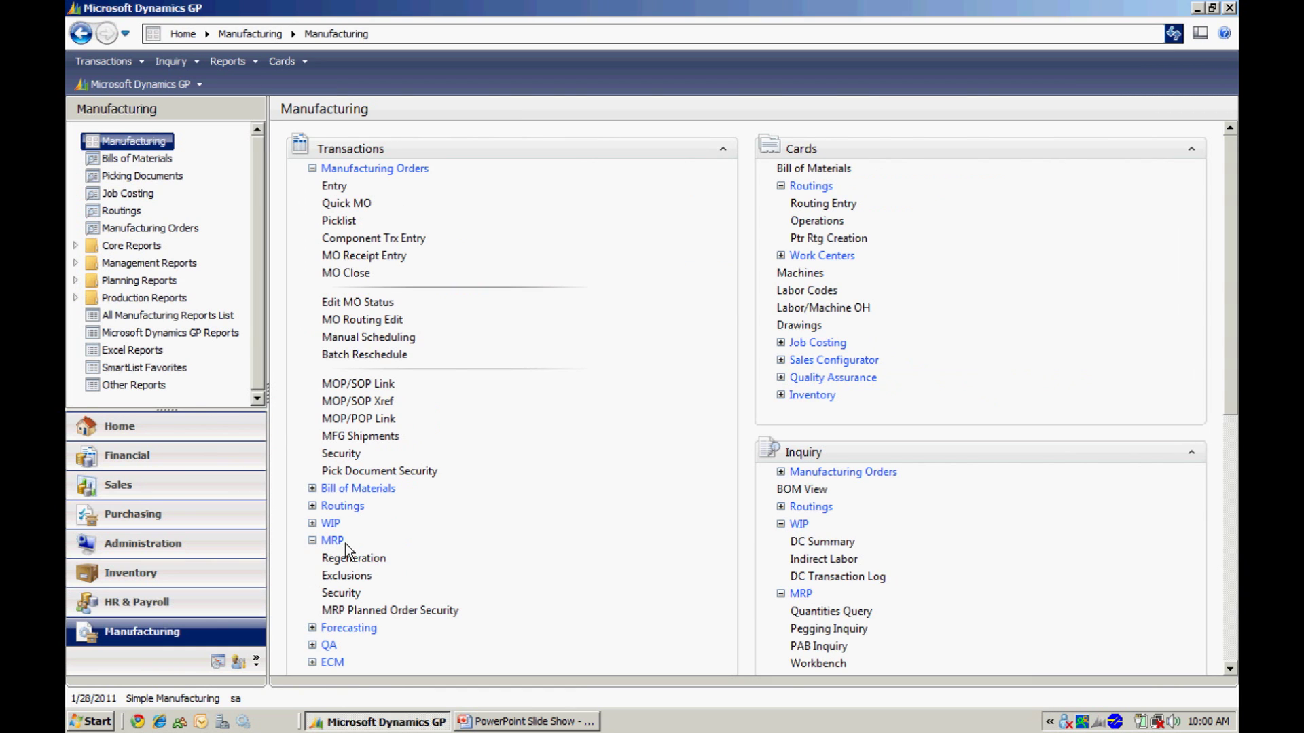
# Step: Process a full MRP regeneration, acknowledge the no-exceptions message and close the window
pyautogui.click(350, 559)
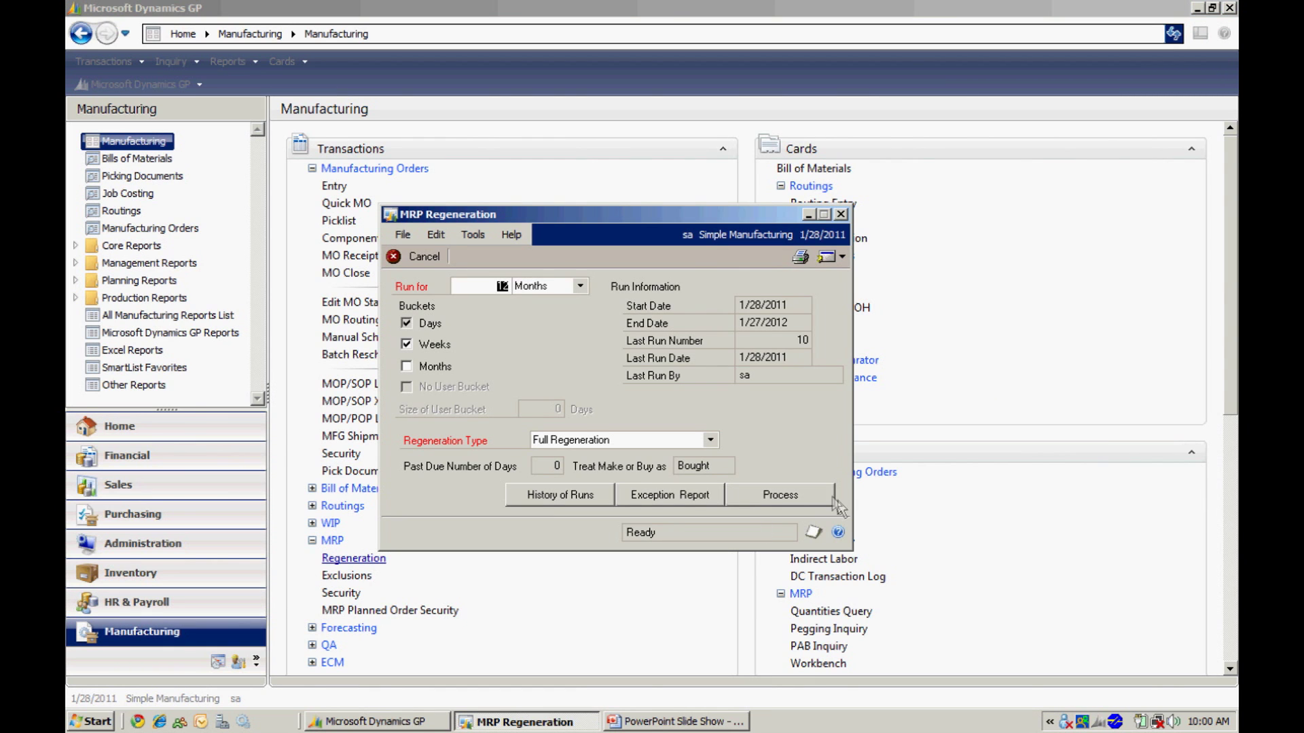
pyautogui.click(795, 495)
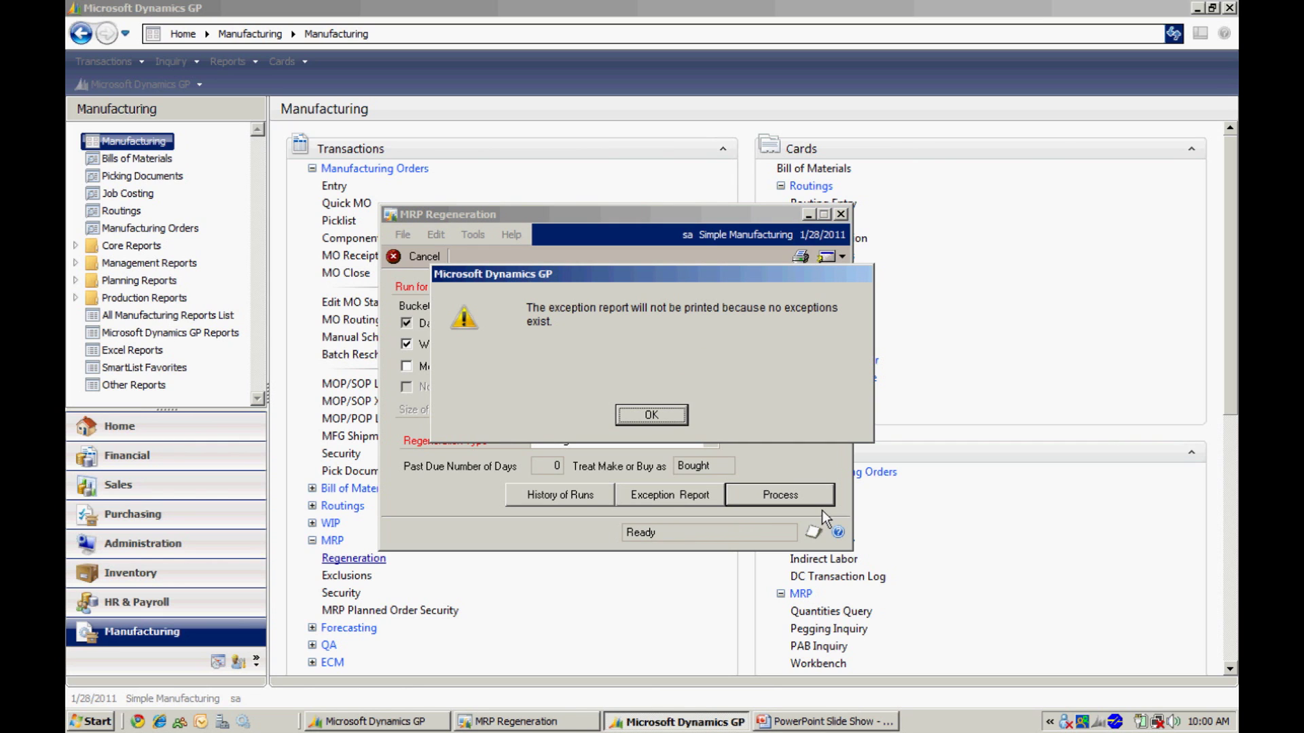
pyautogui.click(645, 411)
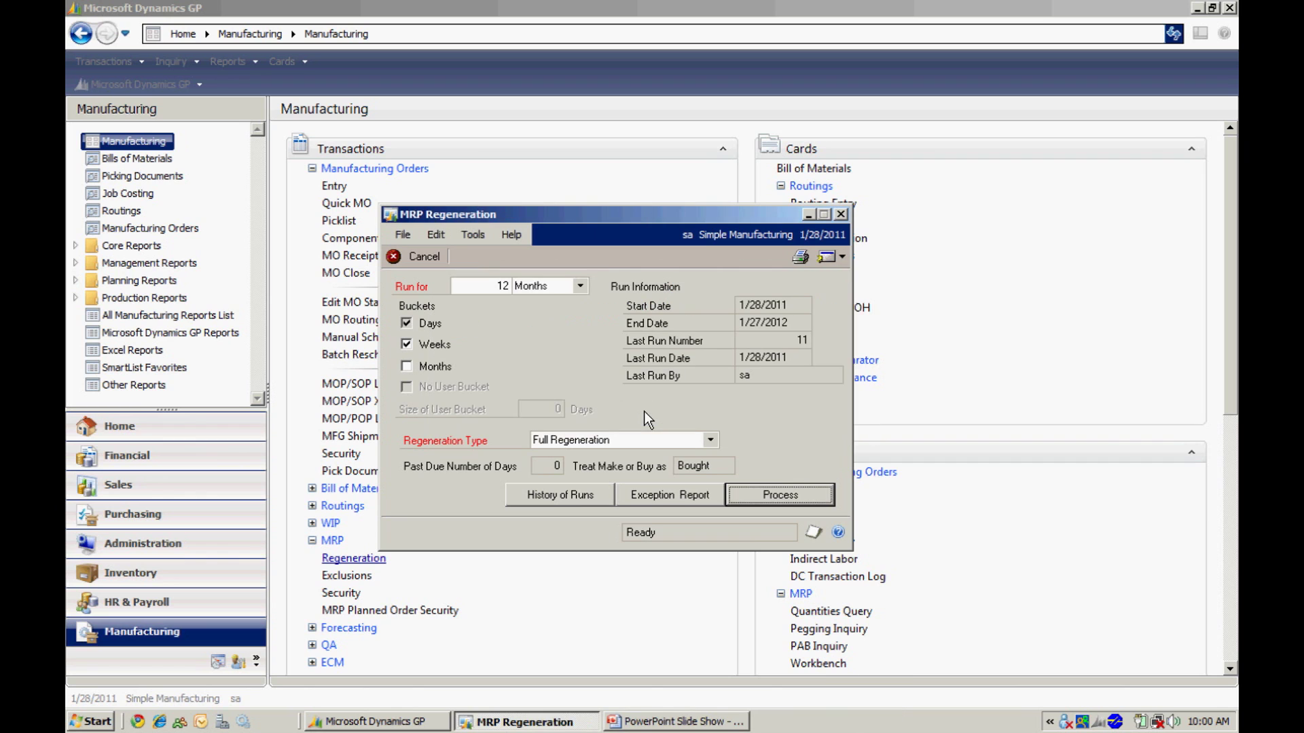
pyautogui.click(842, 215)
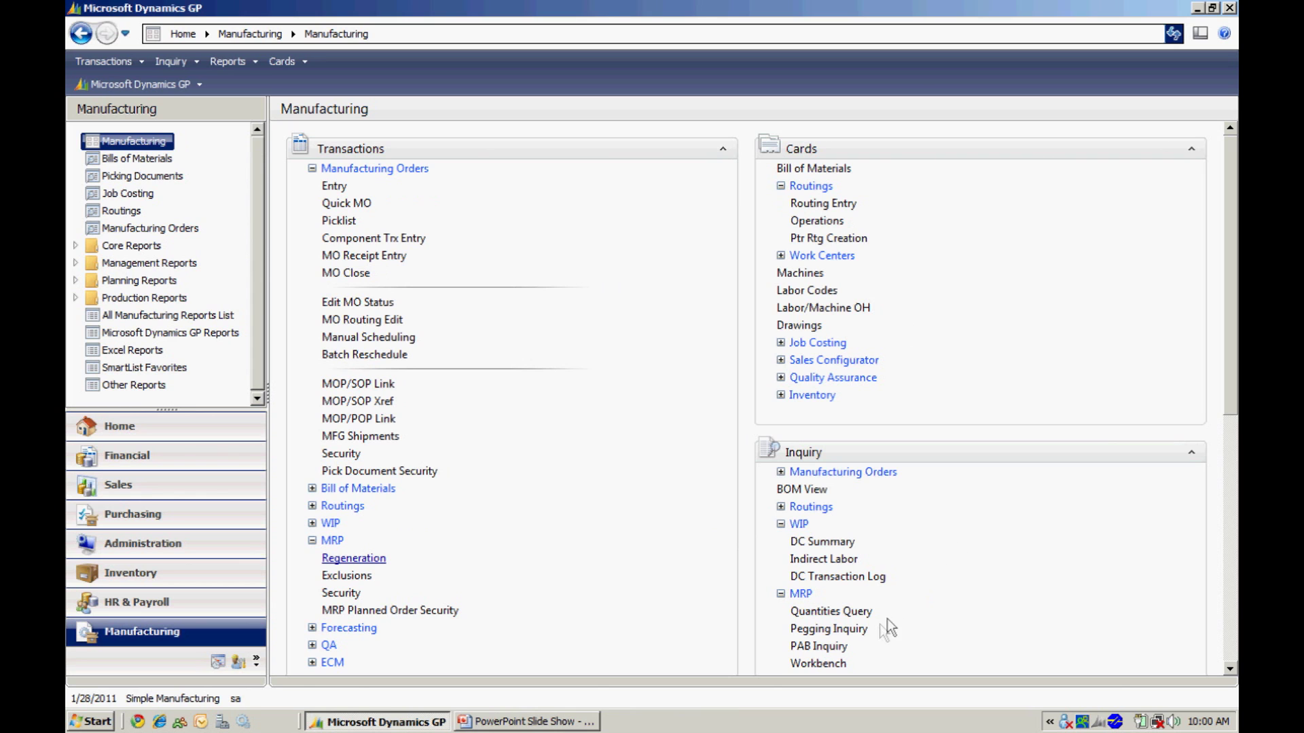
pyautogui.click(827, 631)
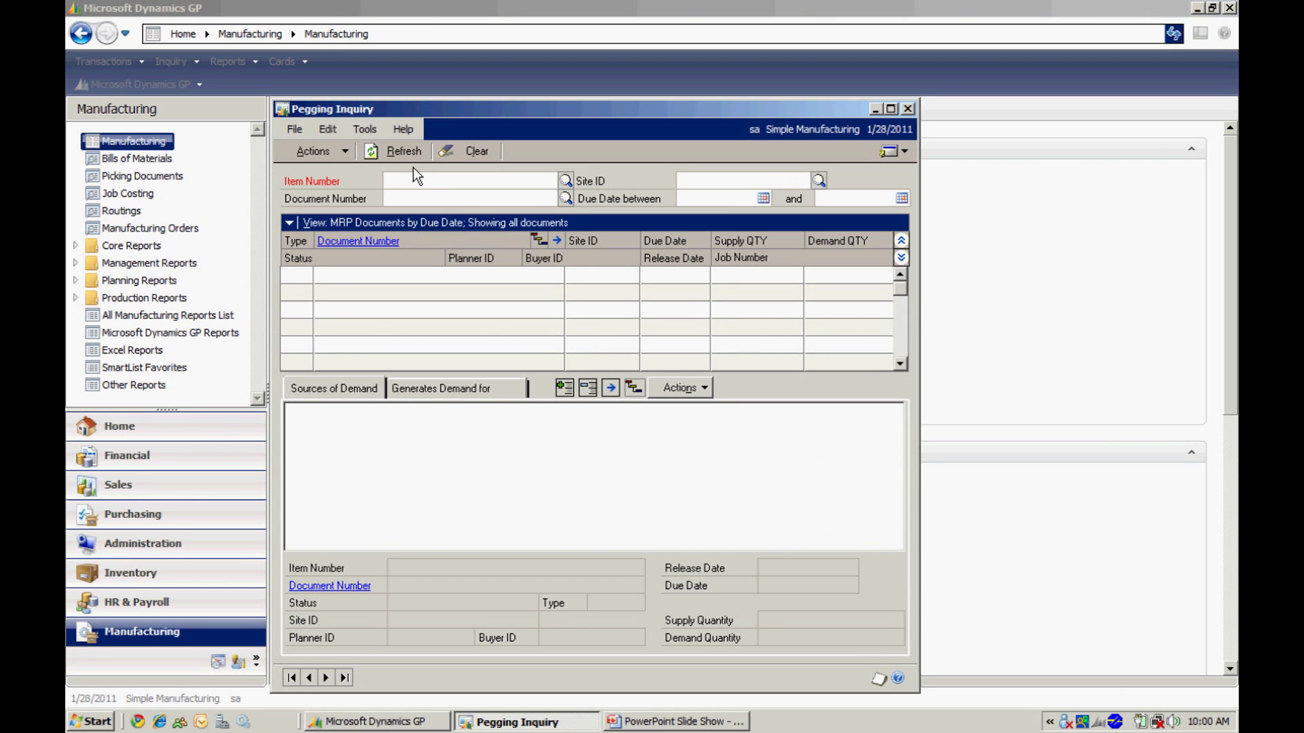
pyautogui.write('FG')
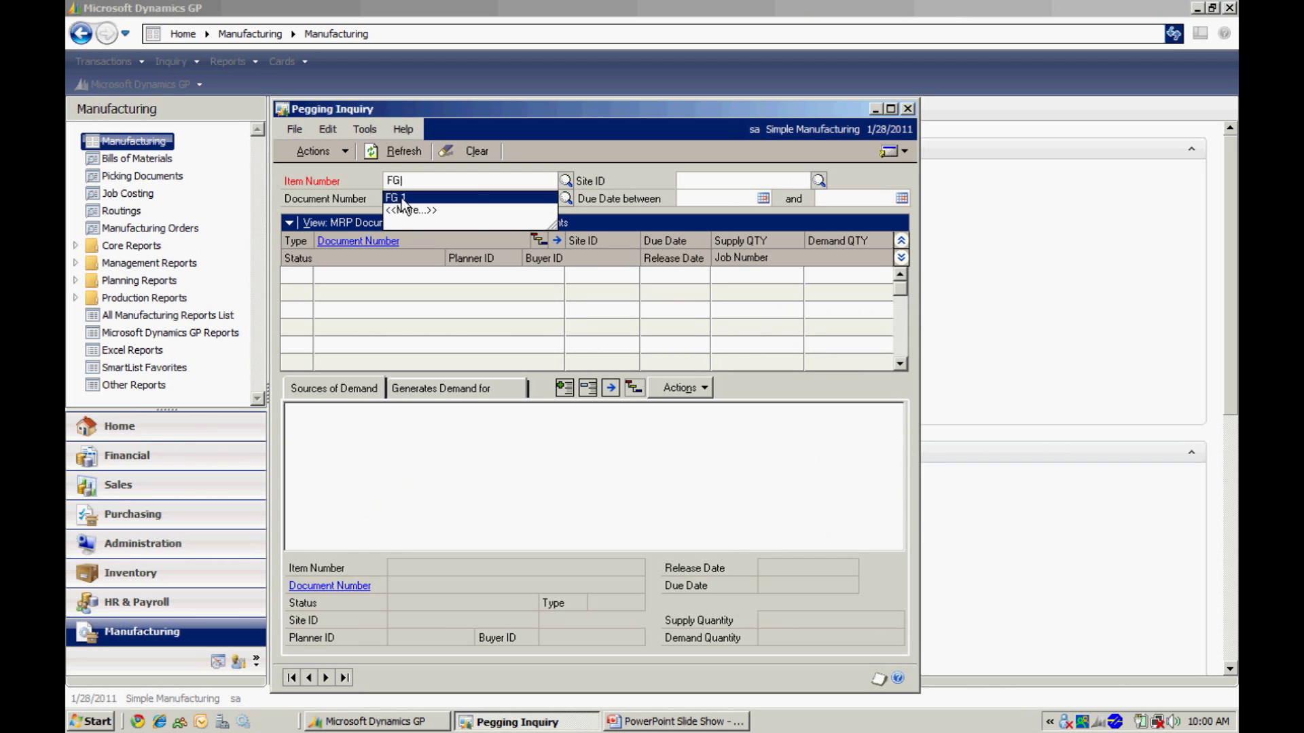
pyautogui.click(401, 201)
pyautogui.click(405, 152)
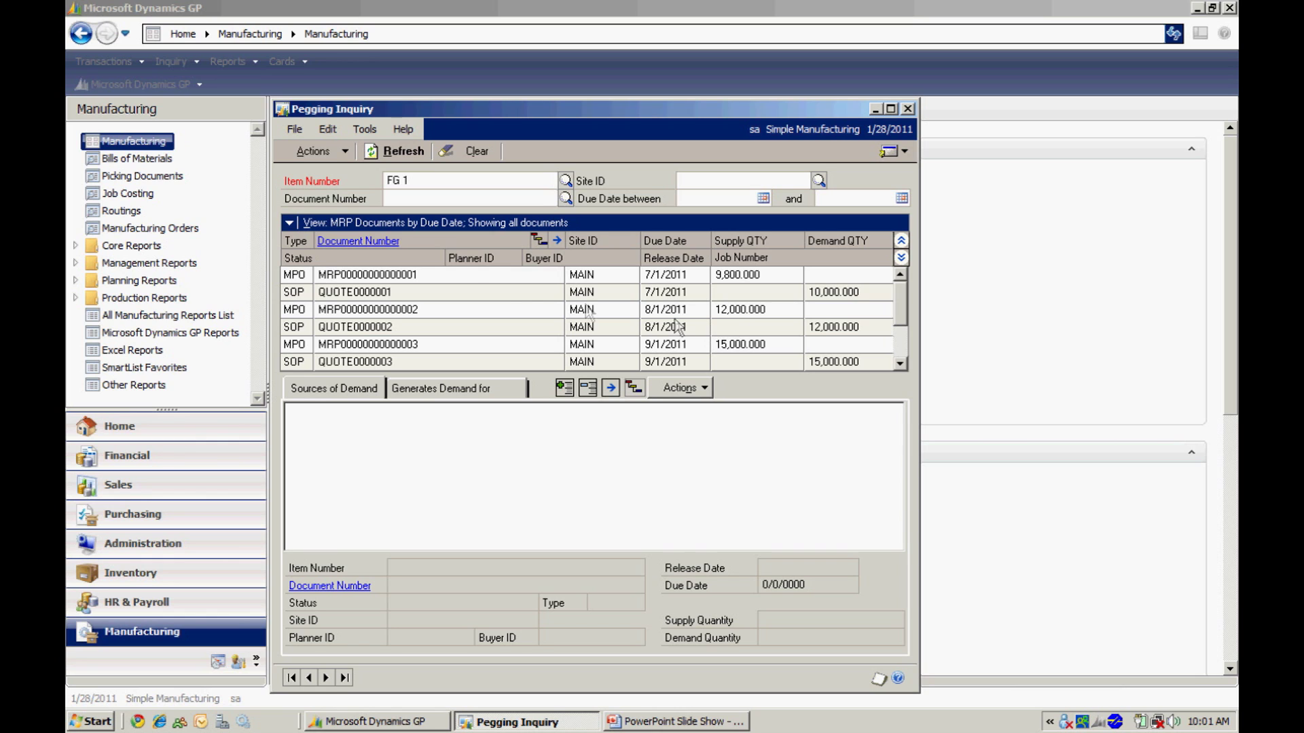
pyautogui.click(482, 277)
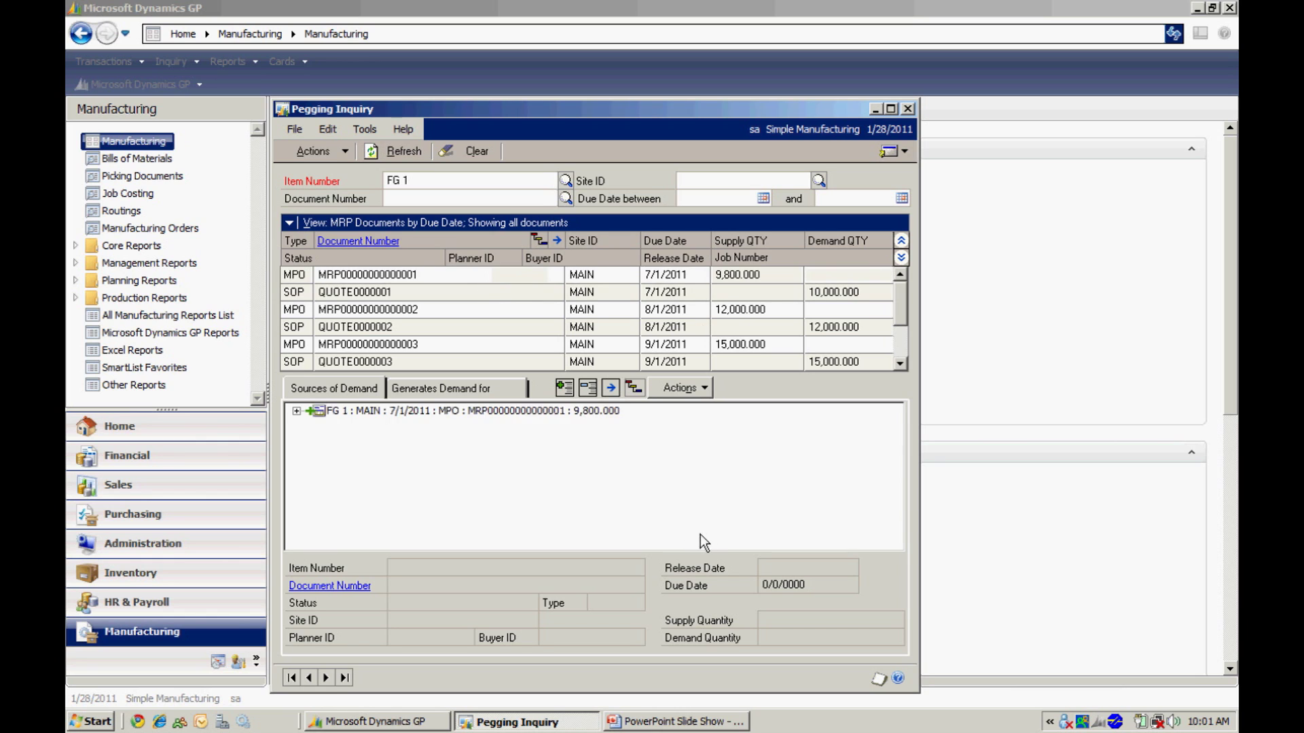
pyautogui.click(685, 390)
pyautogui.click(714, 608)
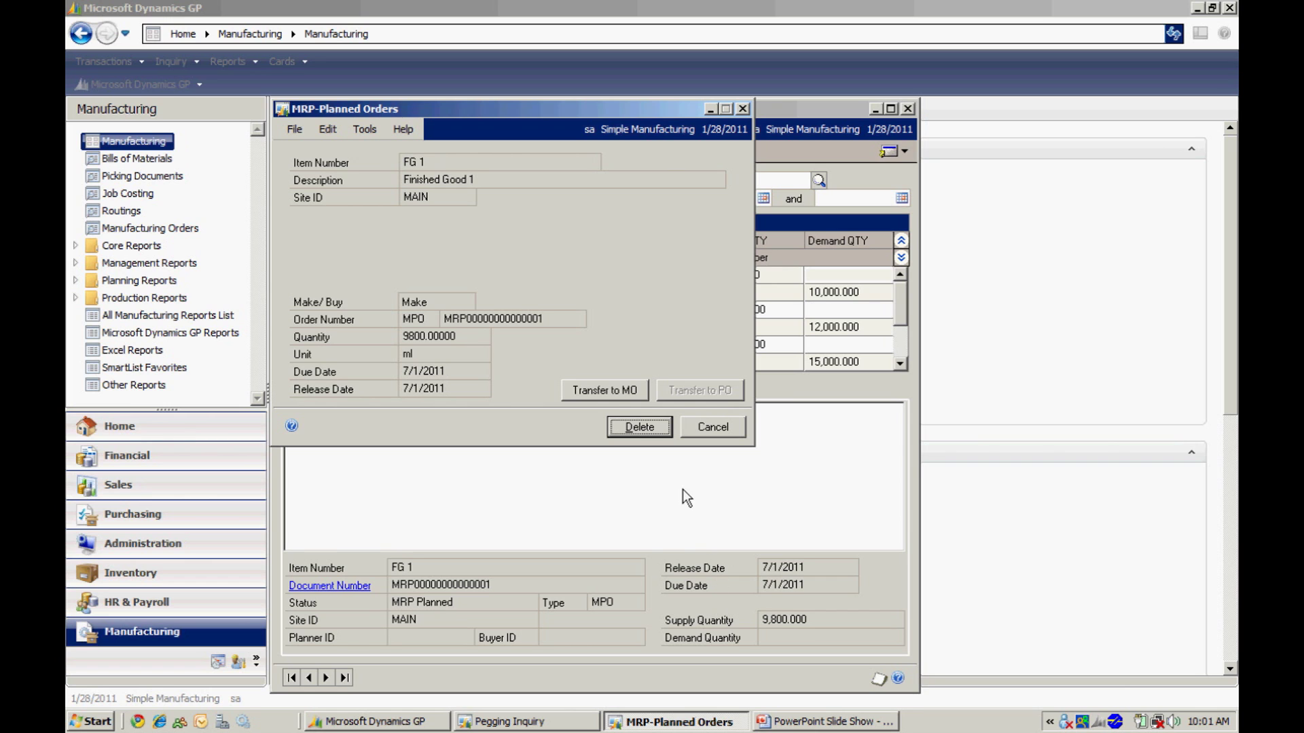
pyautogui.click(603, 393)
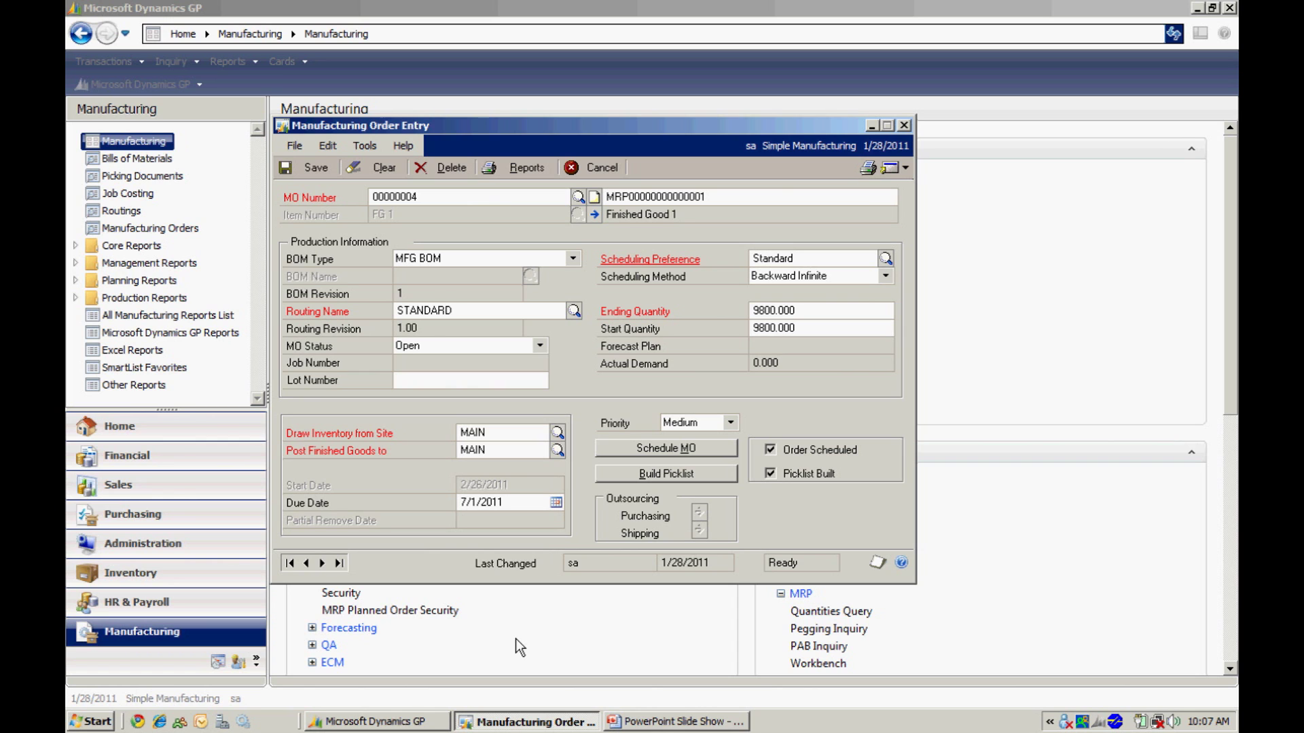
pyautogui.click(795, 494)
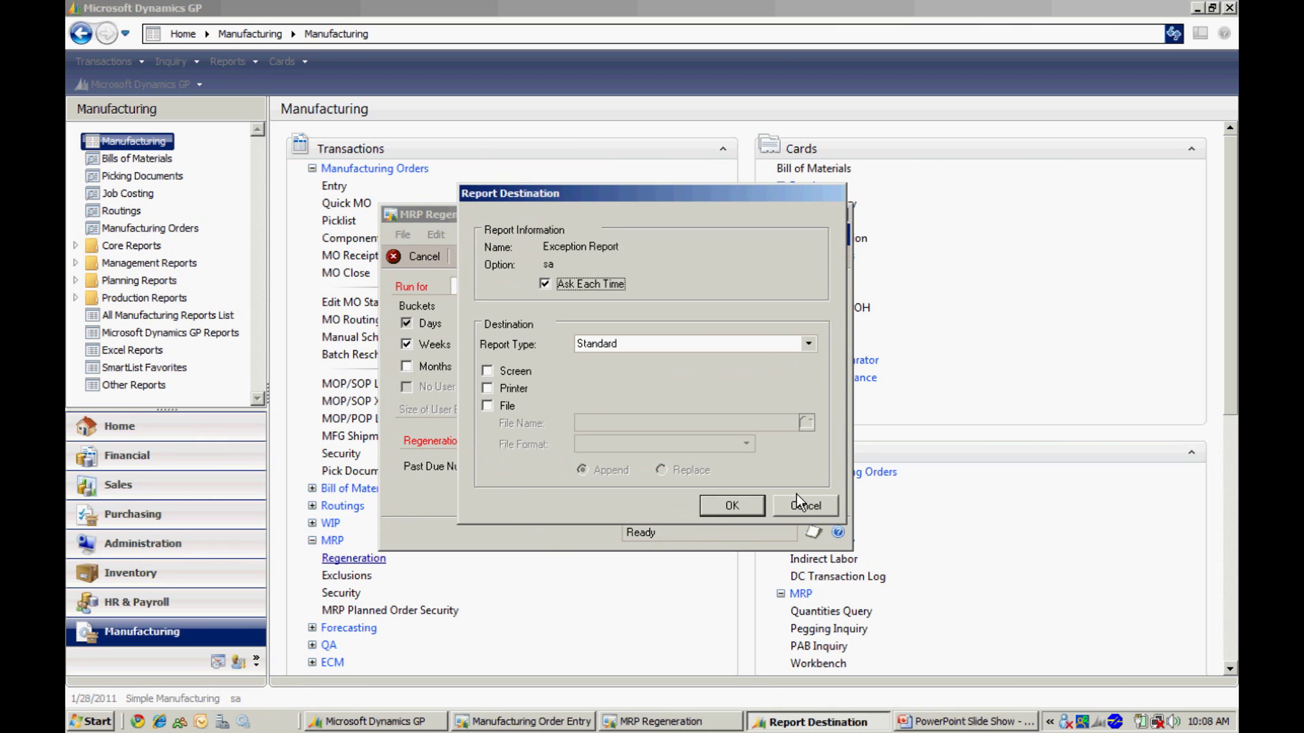
# Step: Cancel the exception Report Destination for run 12 and close MRP Regeneration
pyautogui.click(800, 512)
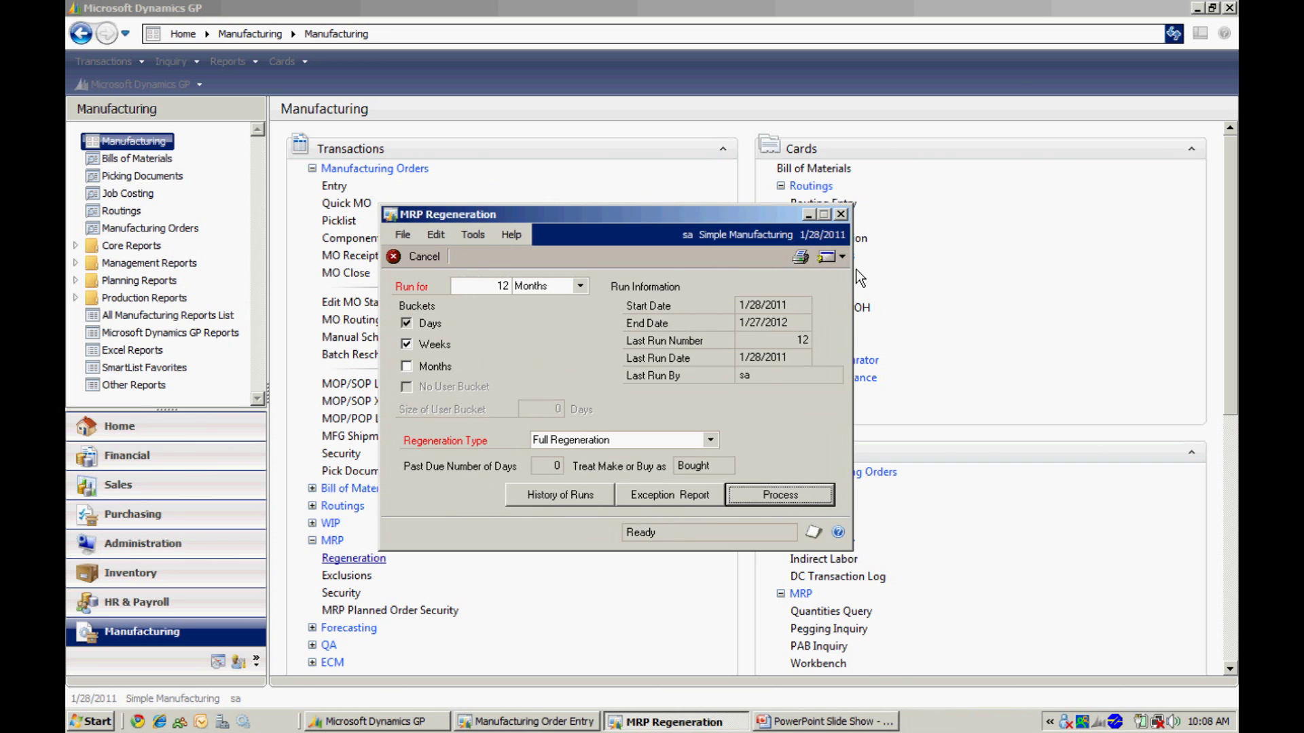
pyautogui.click(842, 216)
# Step: Navigate to Purchasing and bring up Purchase Request Resolution listing Components 1–4 at 2,450 each
pyautogui.click(143, 515)
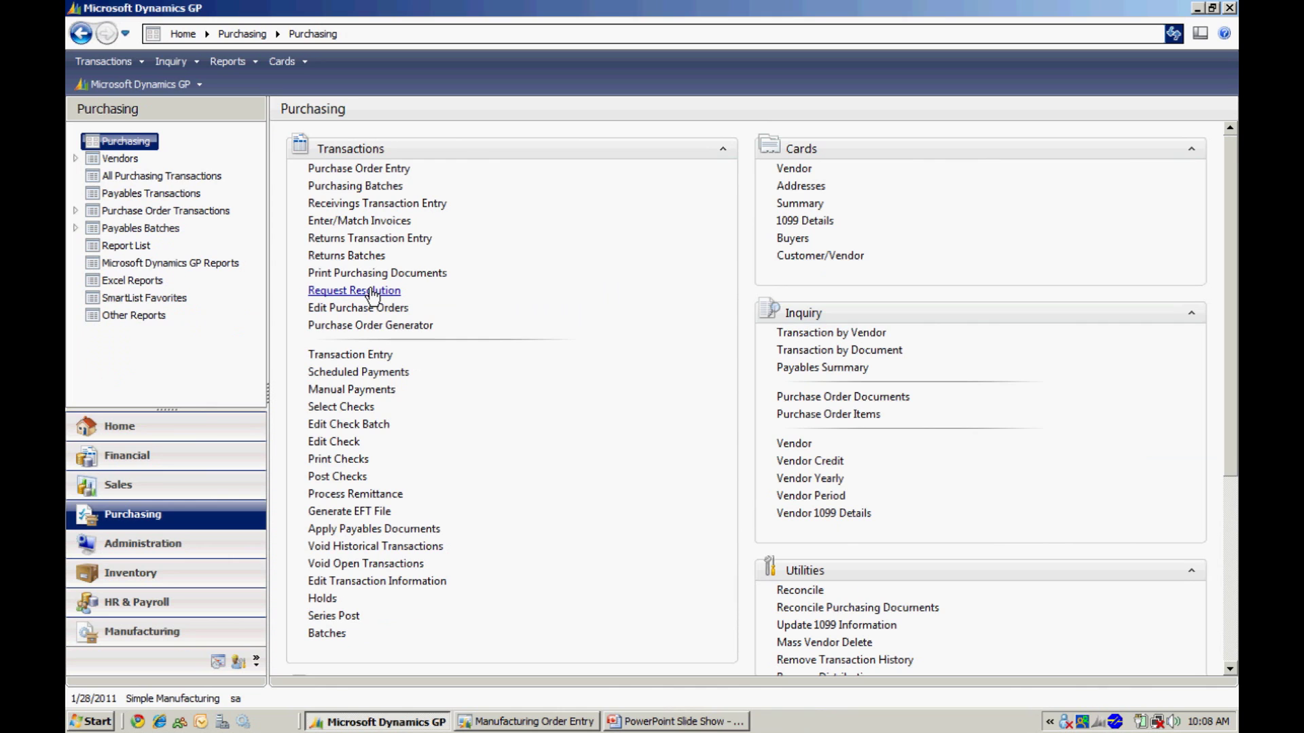
pyautogui.click(393, 292)
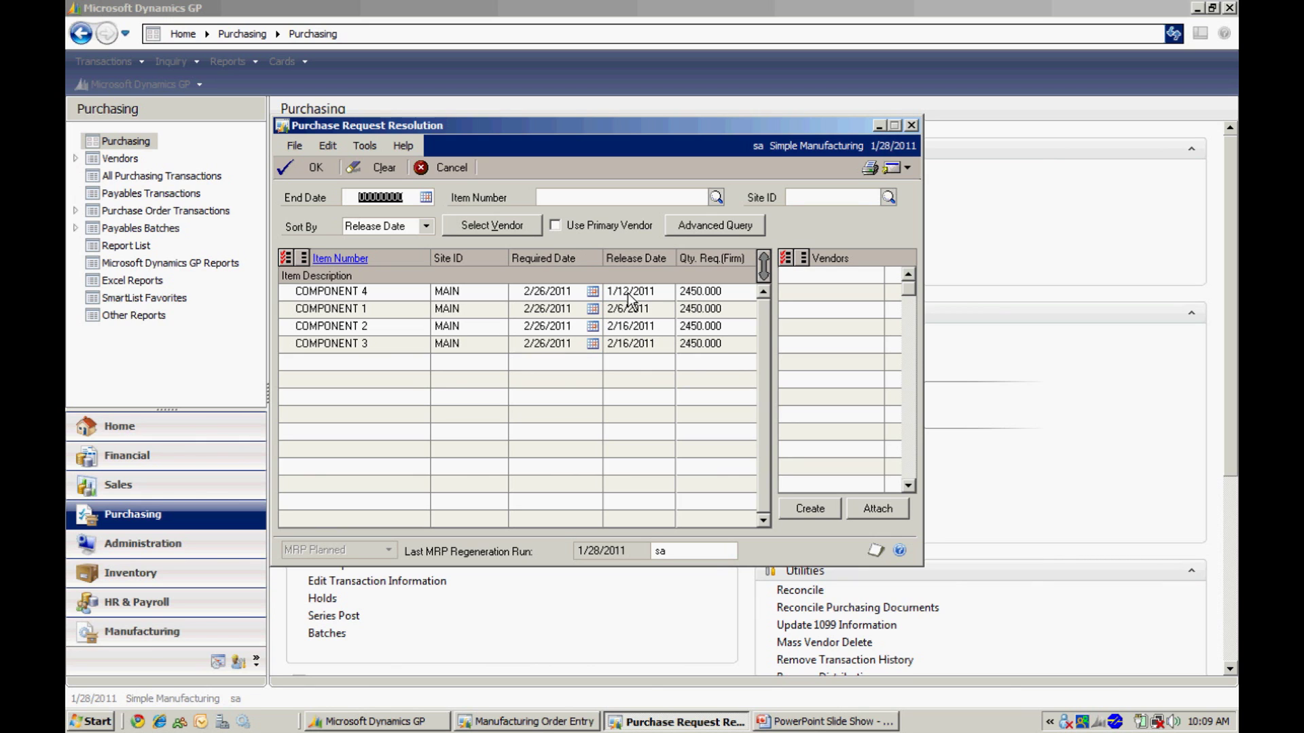
# Step: Mark all four component requests and assign vendor ECO LAB, accepting the lead-time warning
pyautogui.click(286, 259)
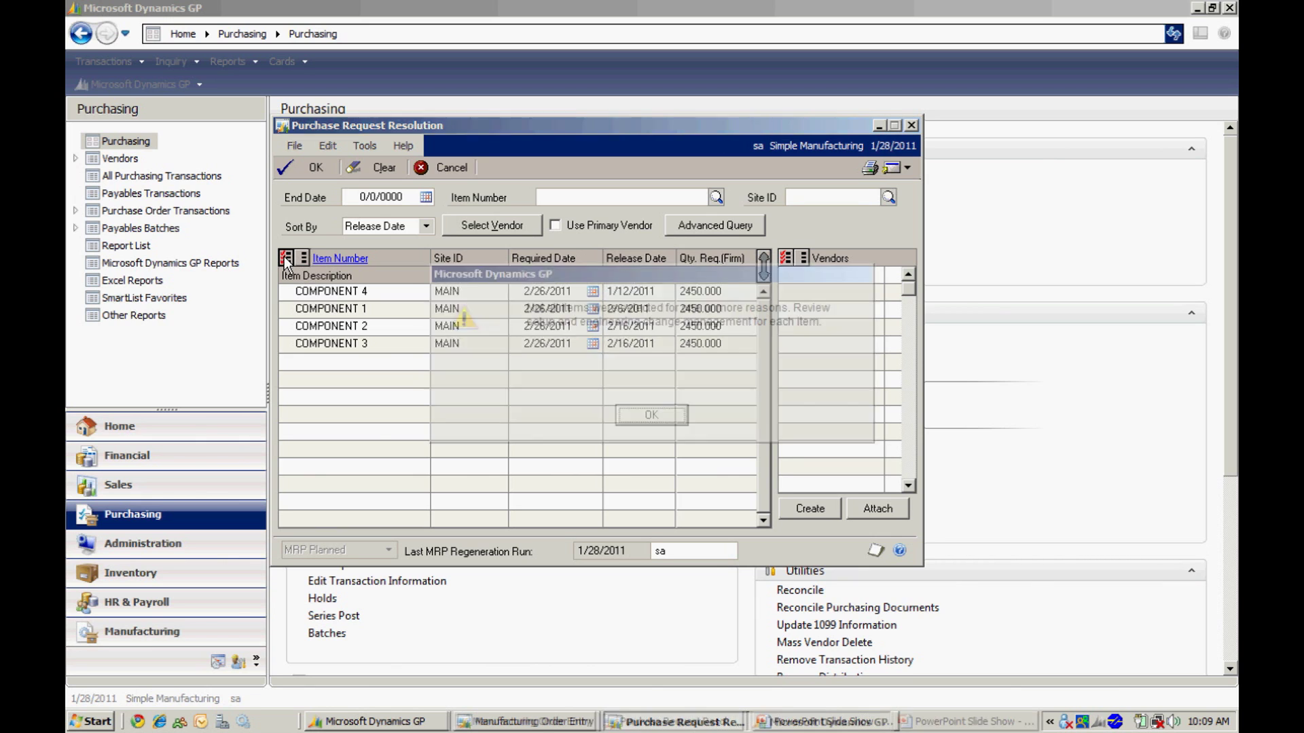
pyautogui.click(653, 419)
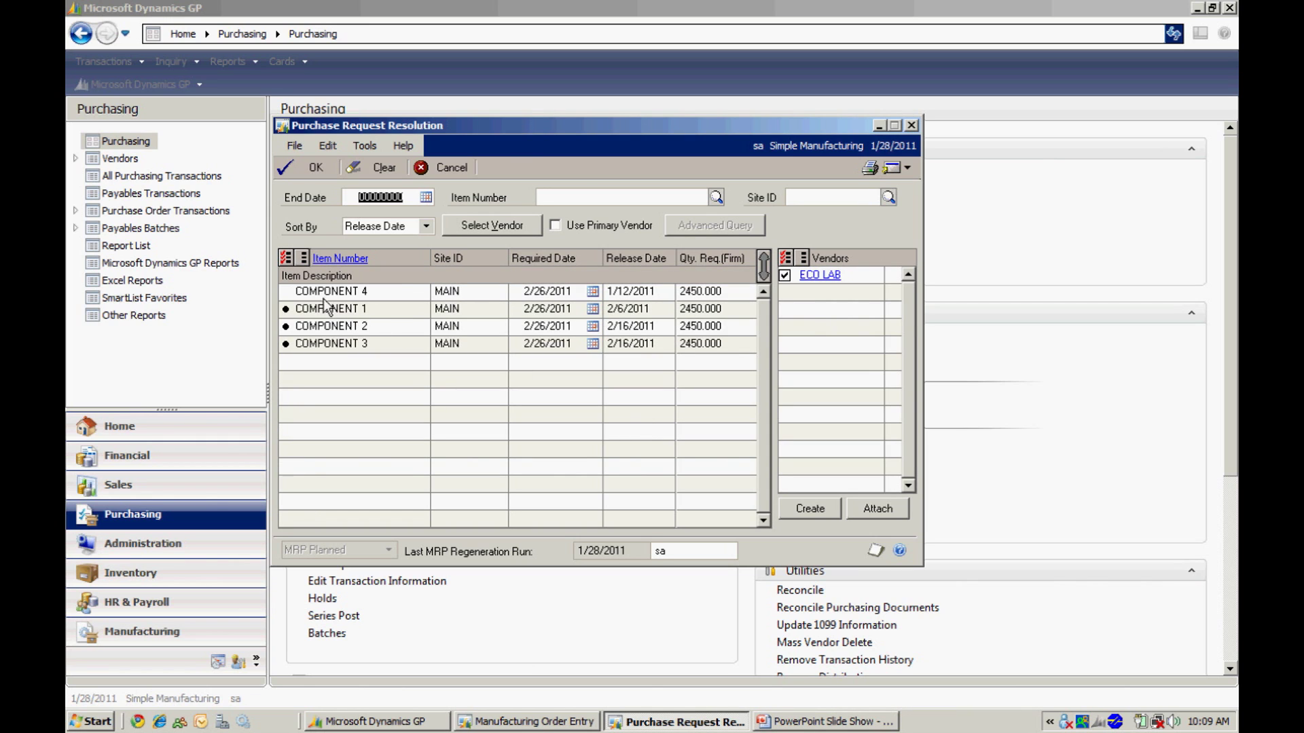
pyautogui.click(689, 292)
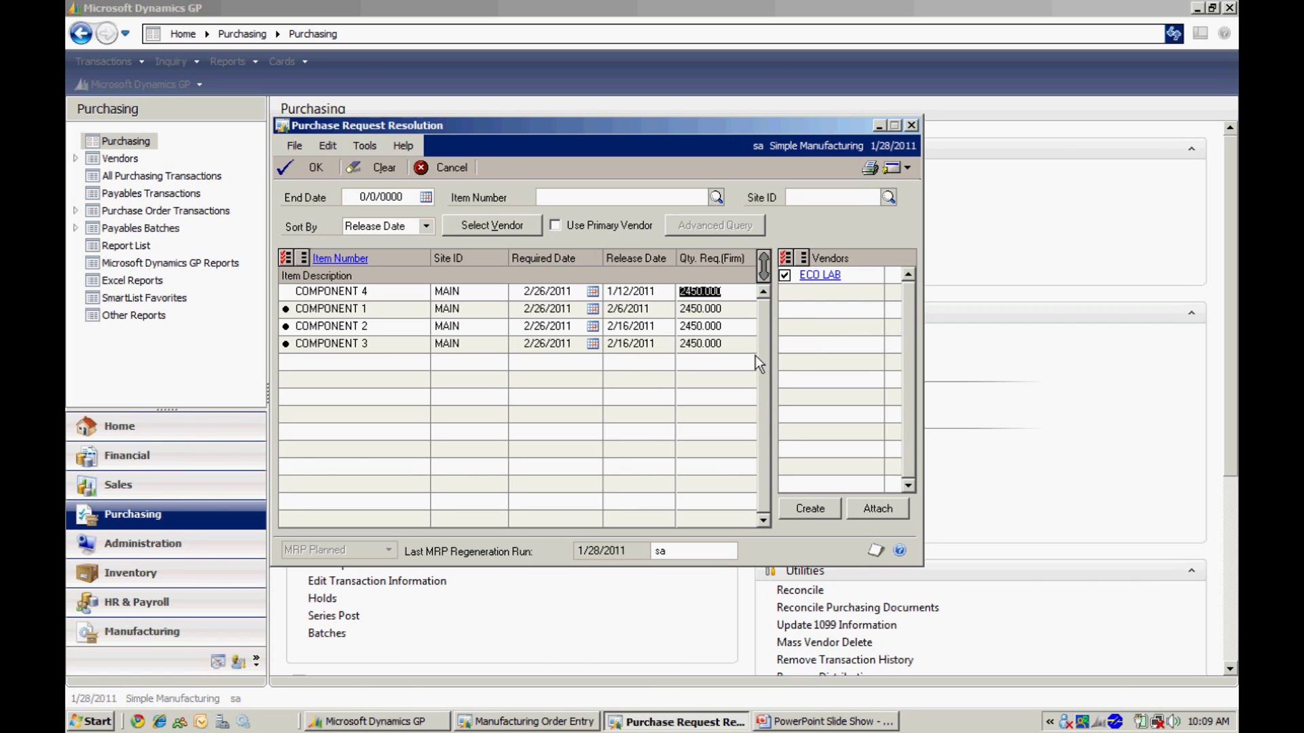
pyautogui.click(492, 223)
pyautogui.click(601, 496)
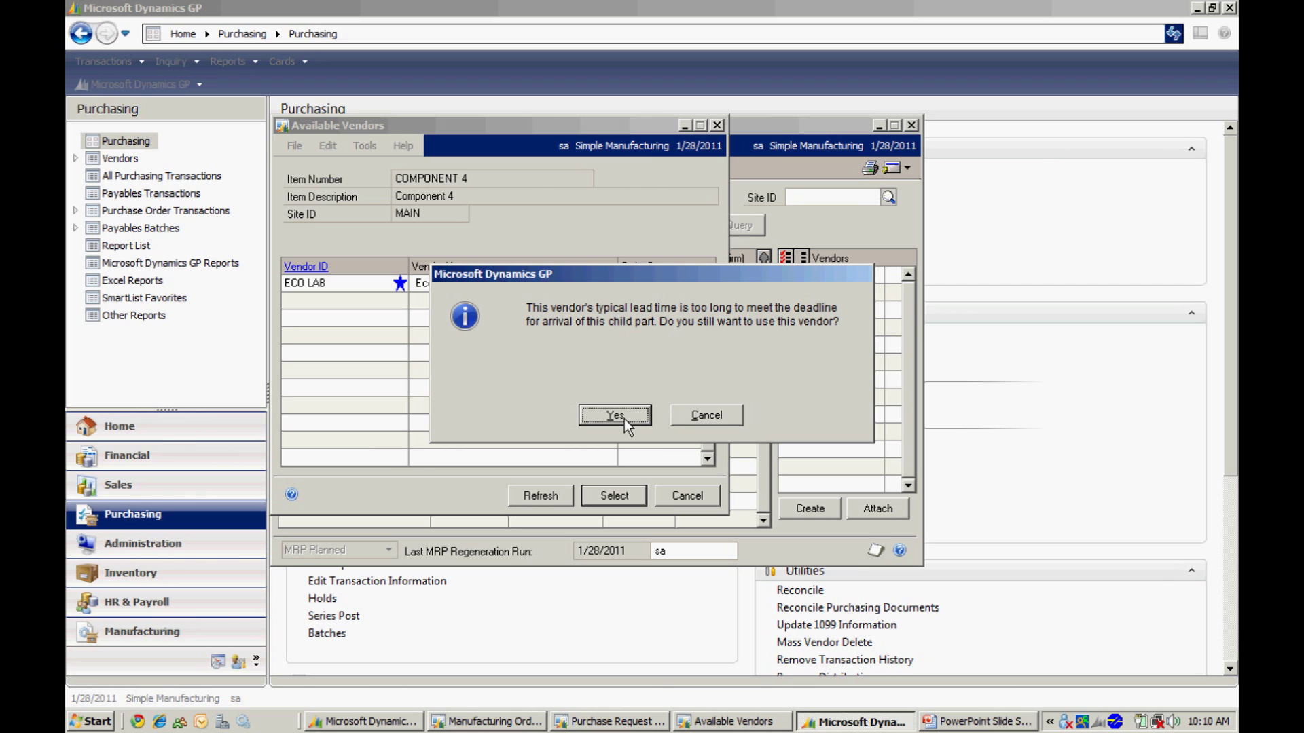
pyautogui.click(625, 419)
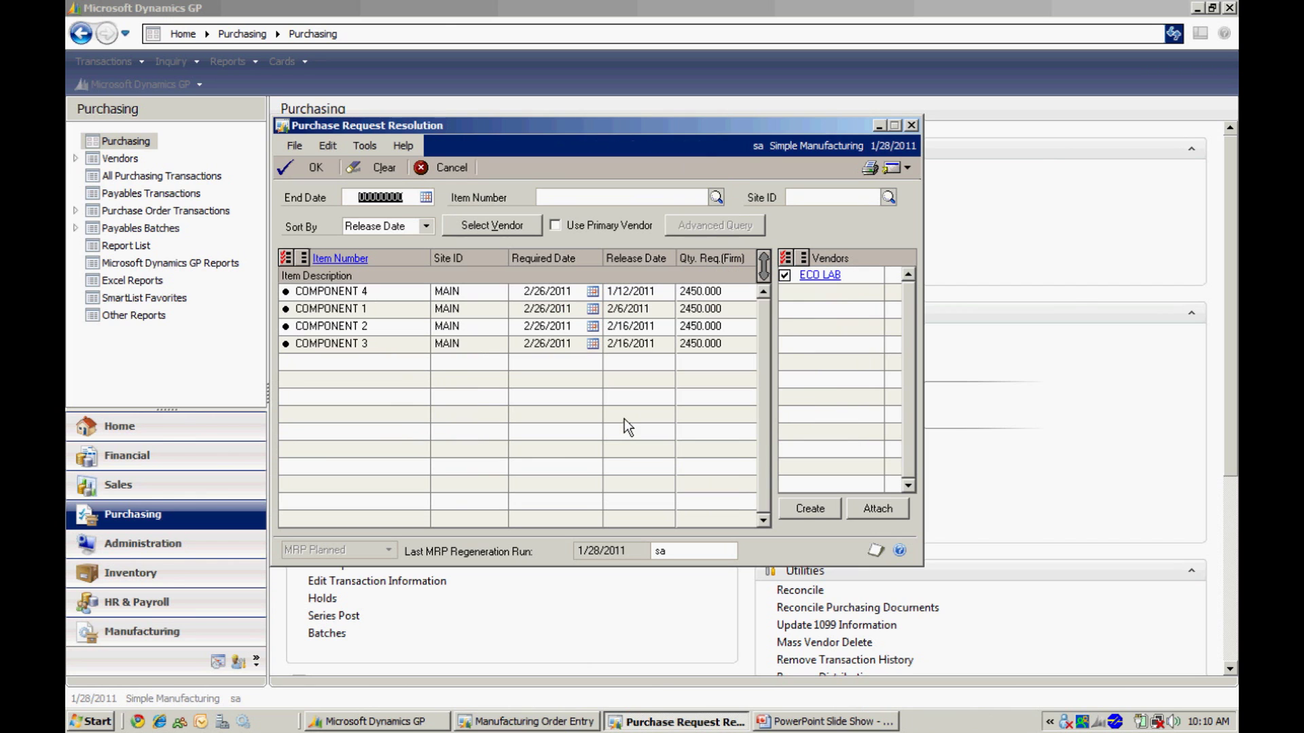
# Step: Create the purchase order from the marked requests and finalise the resolution
pyautogui.click(808, 508)
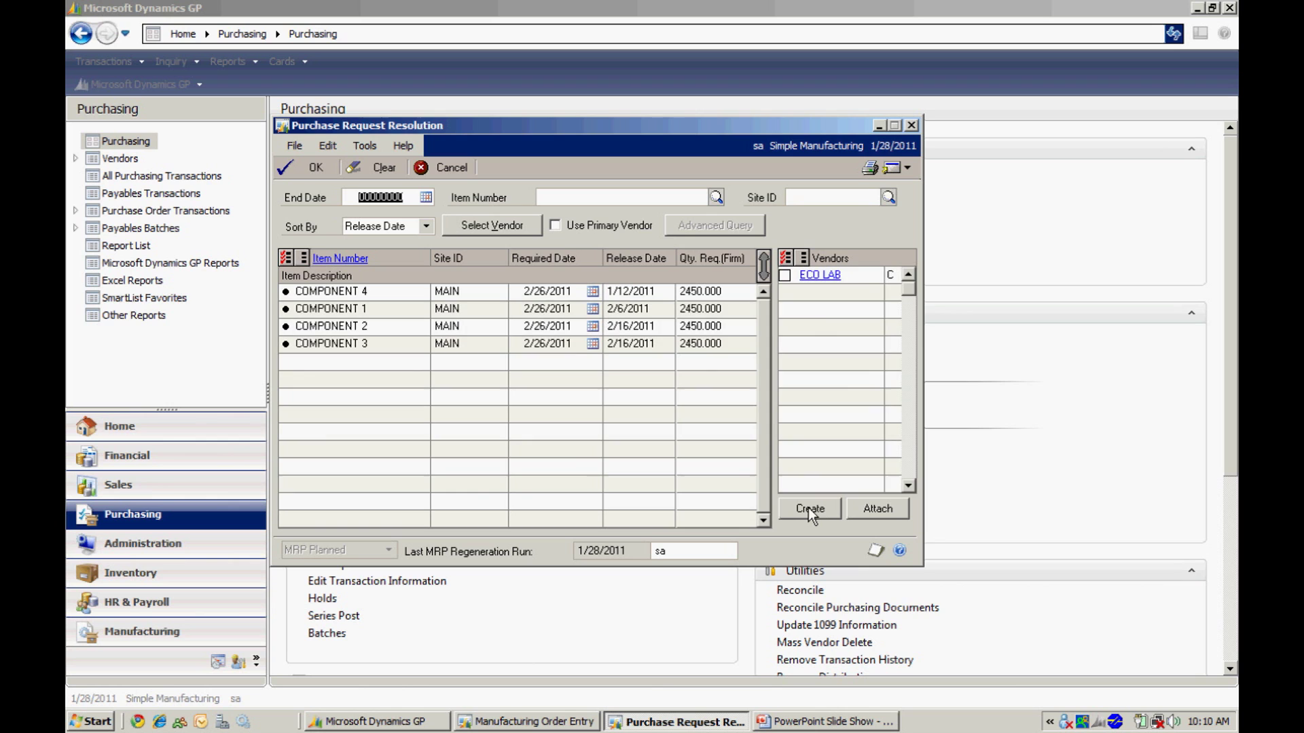
pyautogui.click(311, 165)
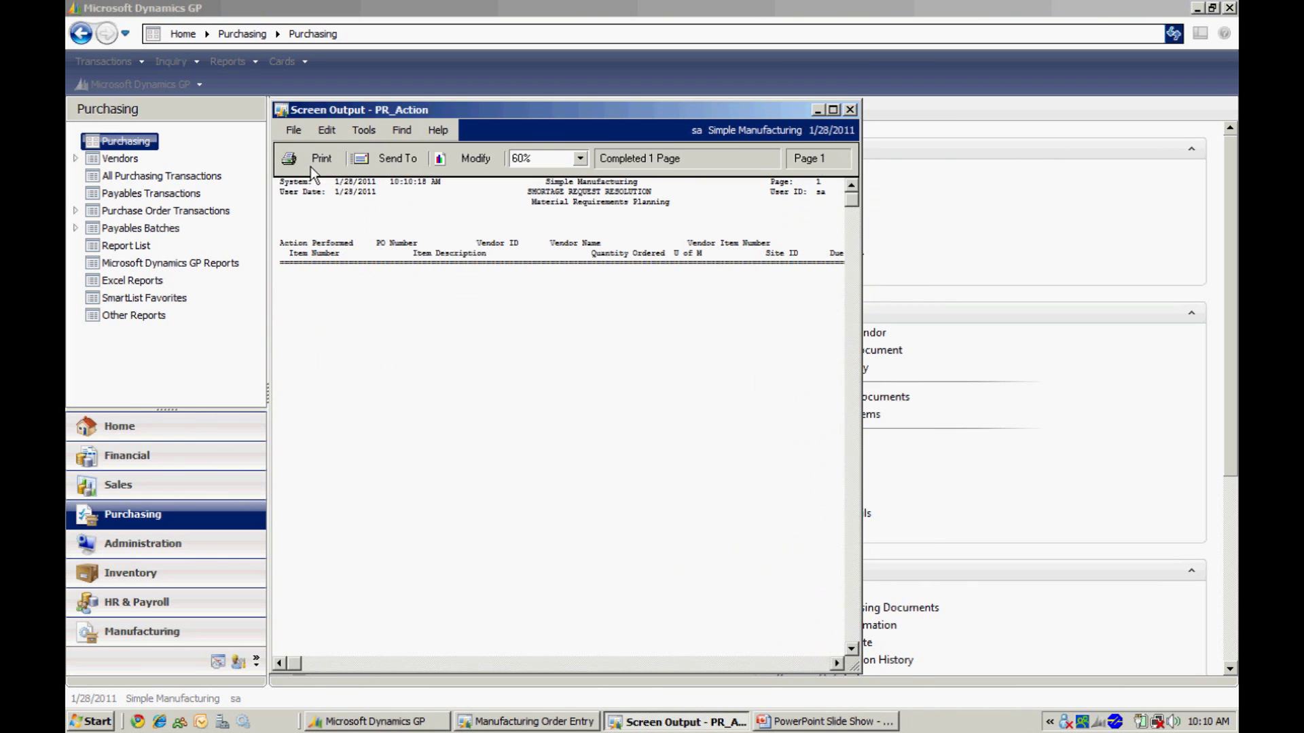
# Step: View PO2080 for ECO LAB in Purchase Order Entry, enlarged to show all four component lines
pyautogui.click(848, 109)
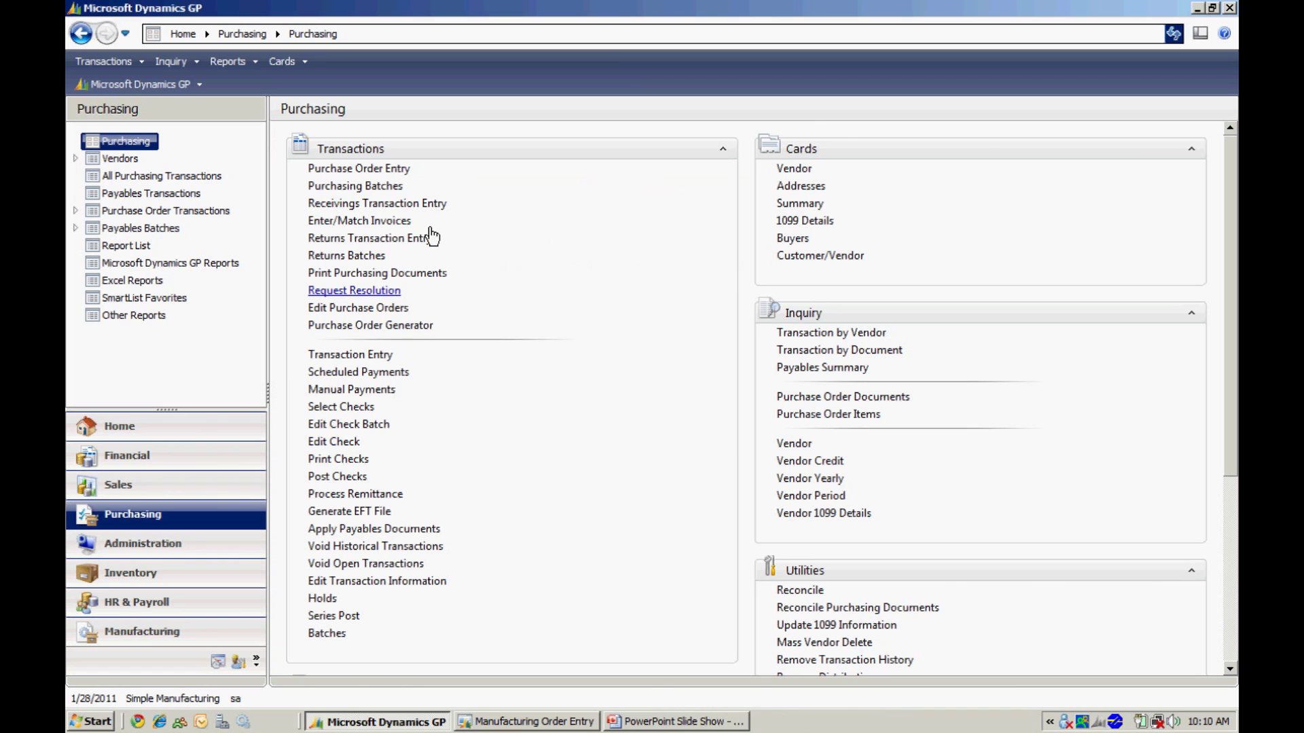
pyautogui.click(397, 169)
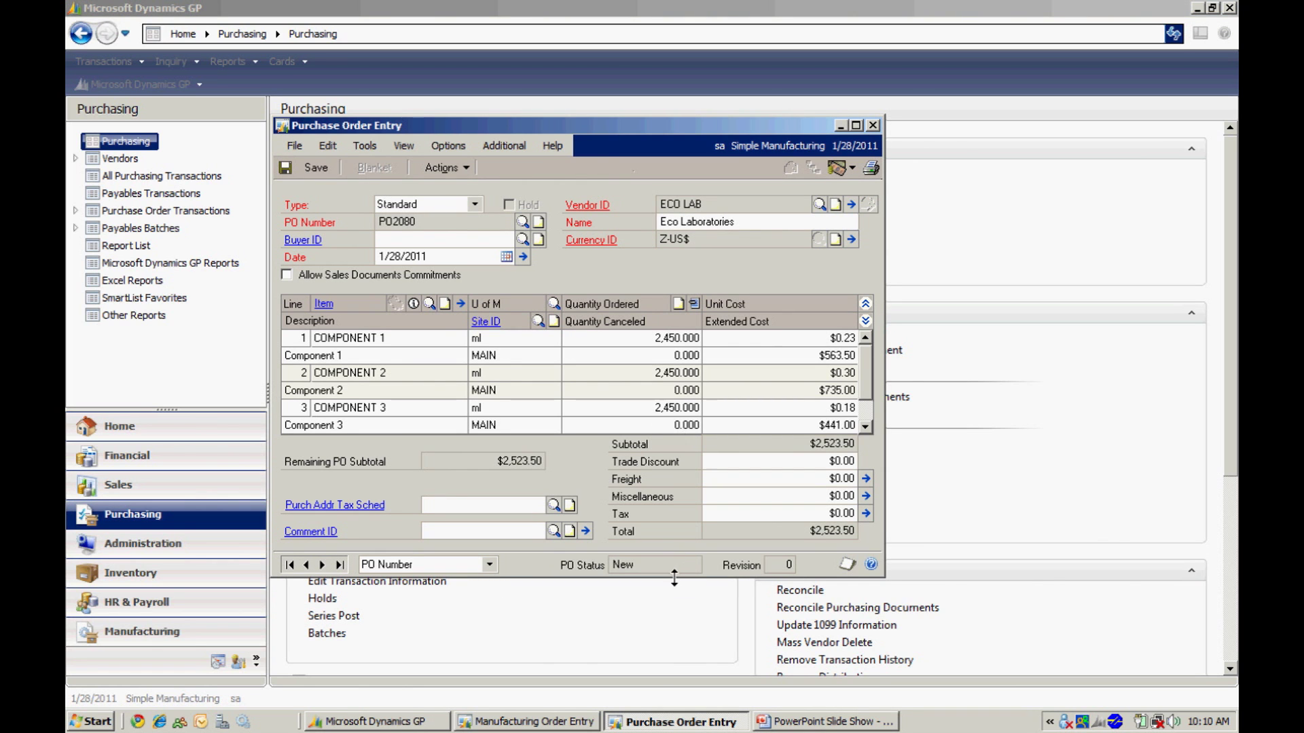
pyautogui.moveTo(674, 580); pyautogui.dragTo(685, 599)
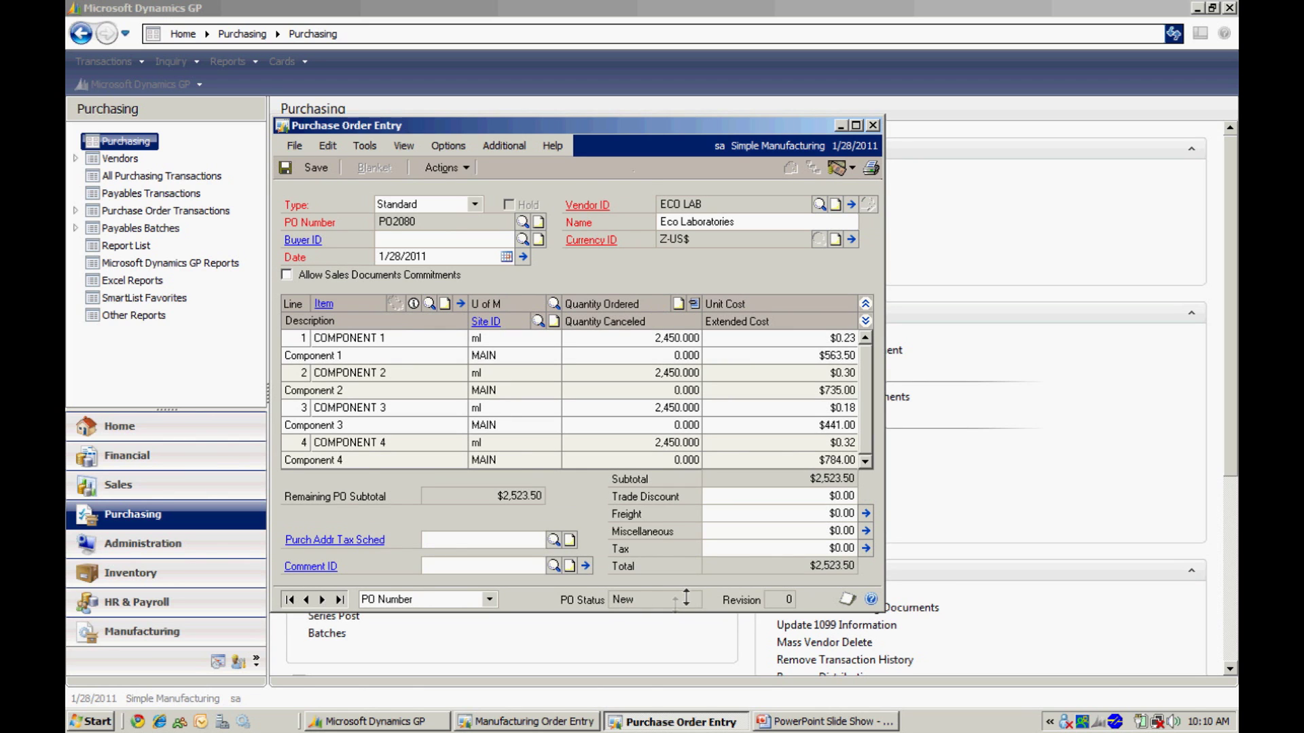